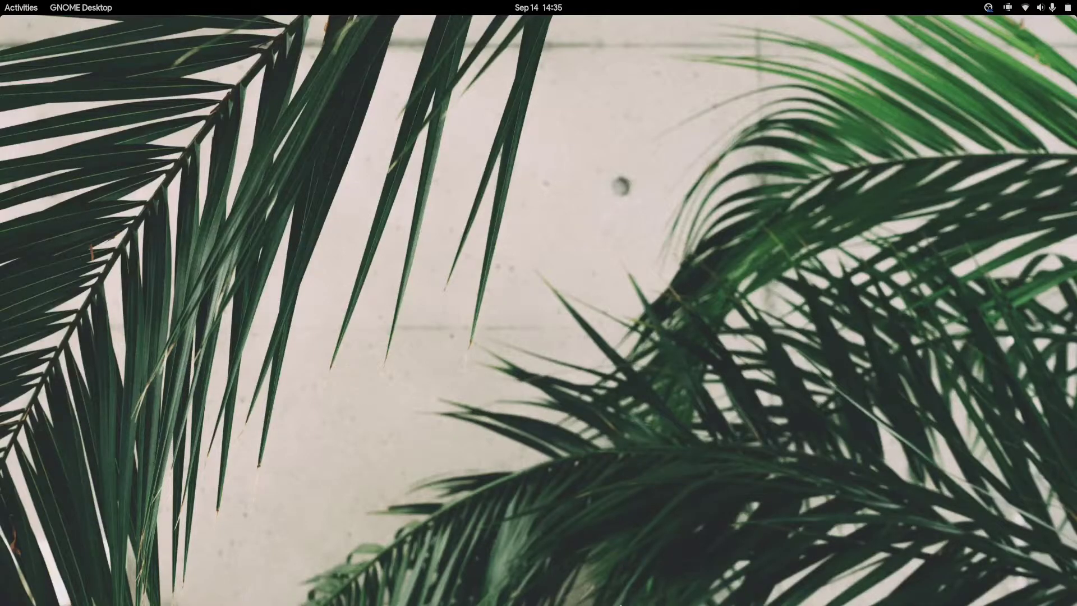
Step: Open GNOME Software on the installed Web browser's page and scroll through its details and reviews
mouse_move(633, 604)
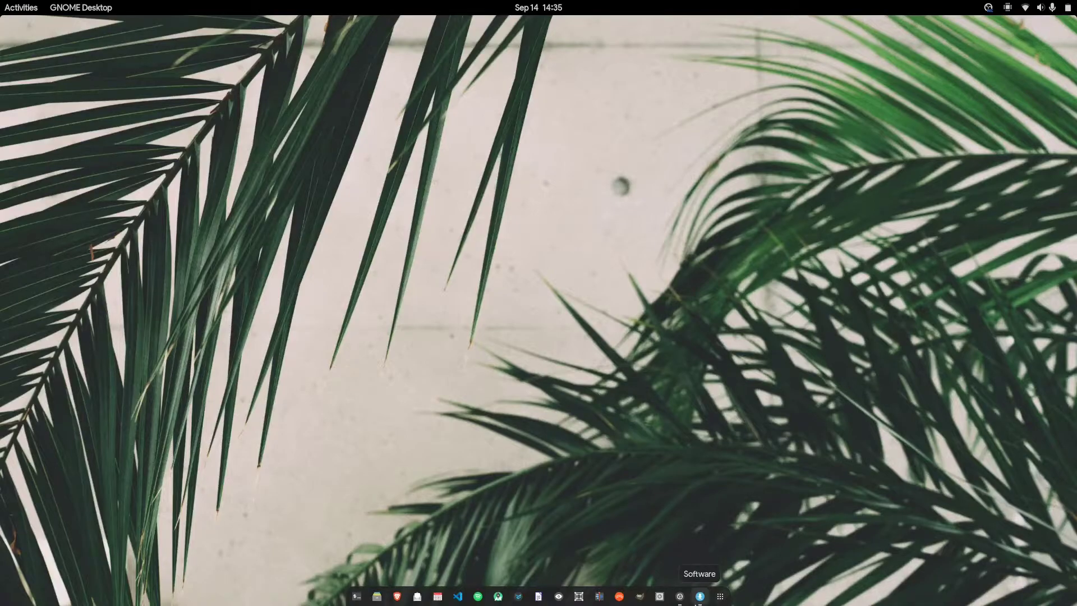
click(700, 598)
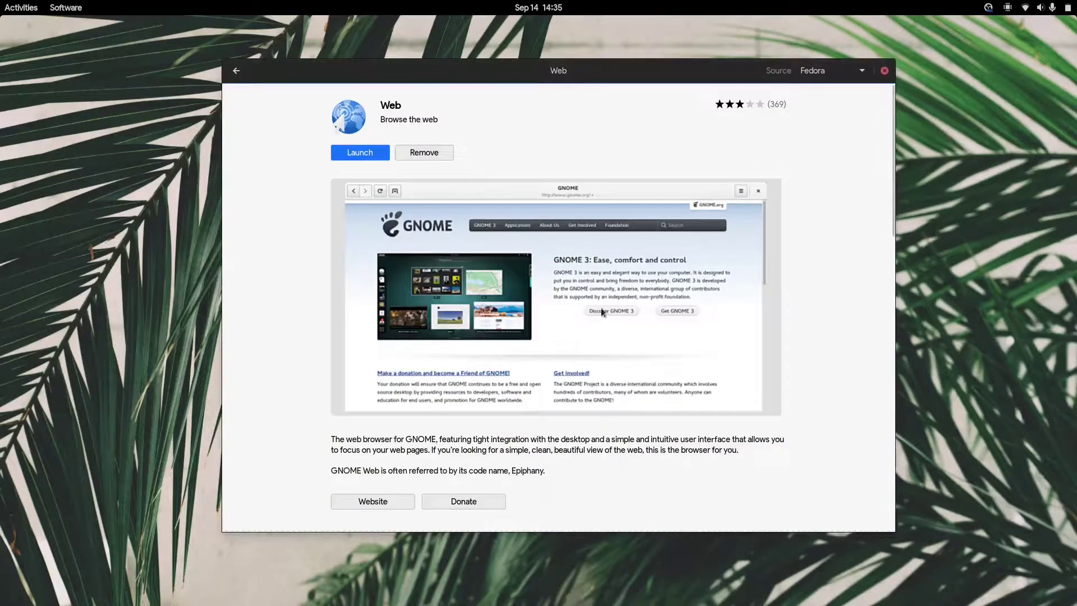
drag(606, 76, 577, 79)
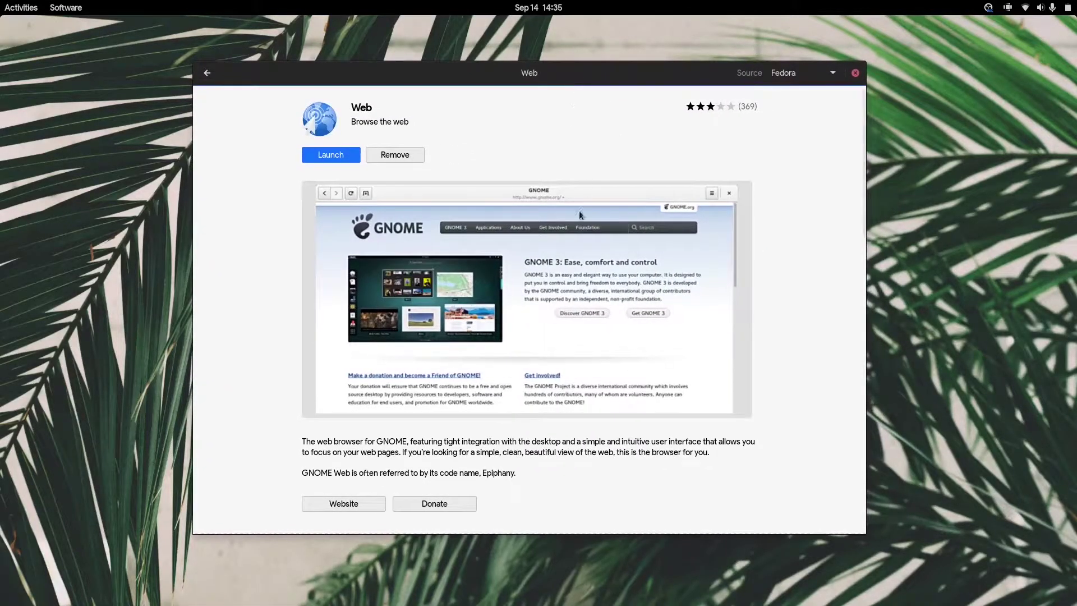
scroll(539, 280, down, 5)
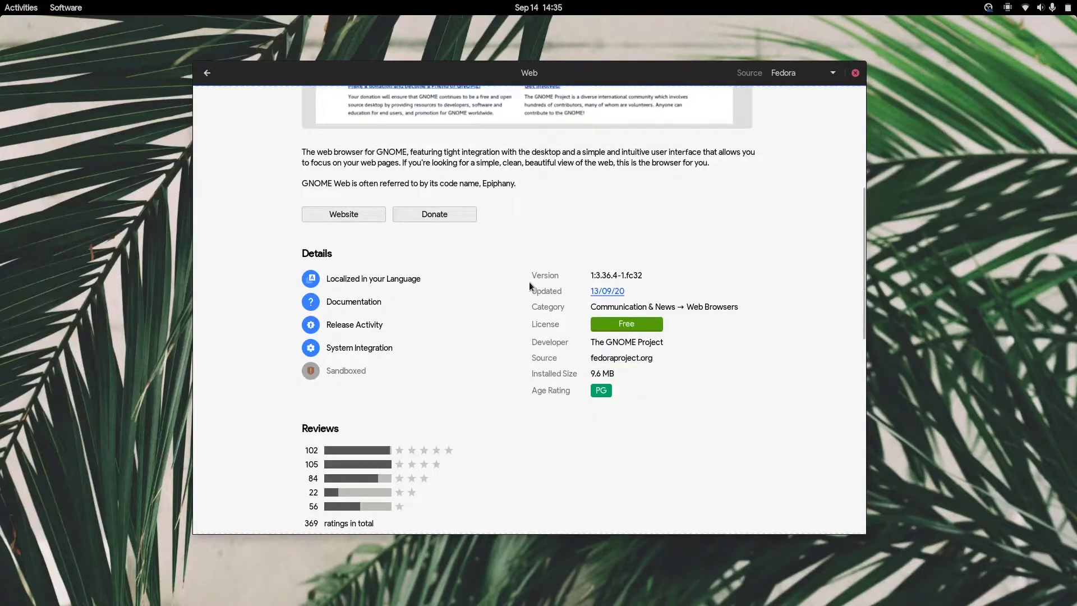
scroll(528, 292, down, 3)
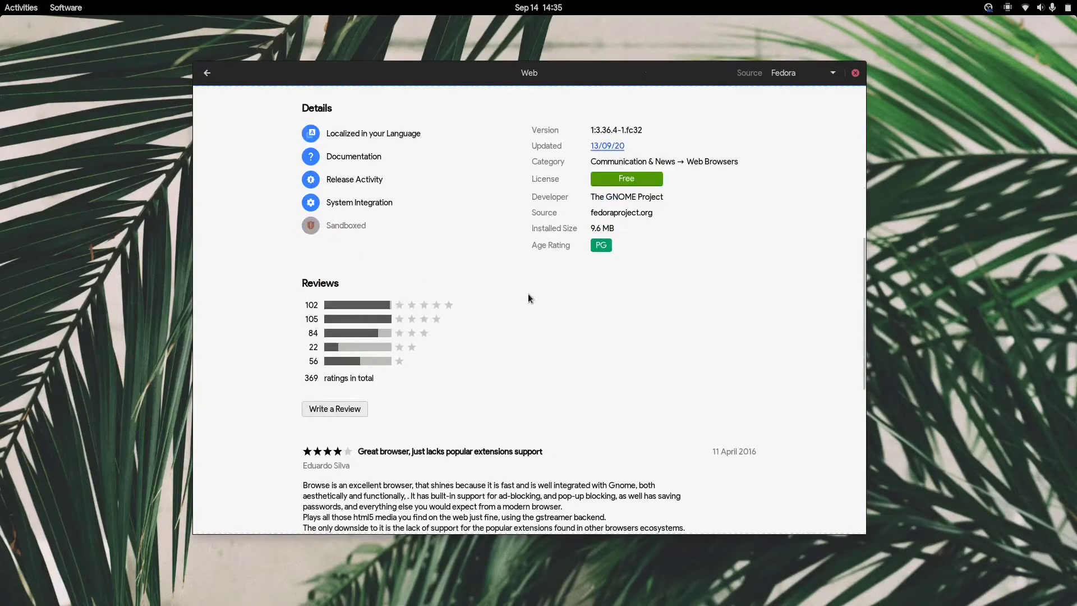
scroll(527, 295, up, 8)
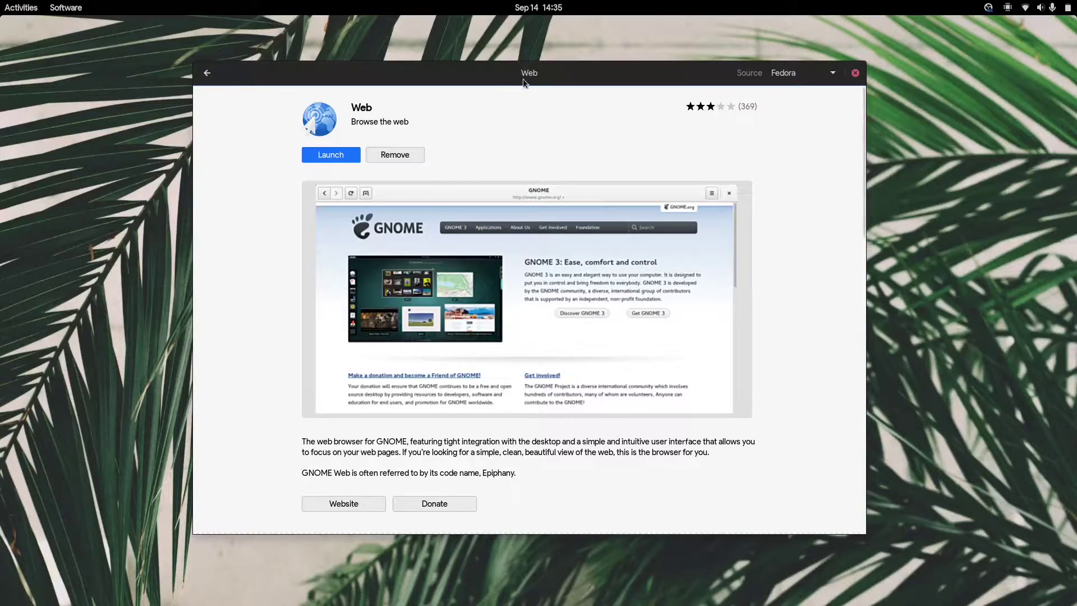
drag(523, 78, 571, 77)
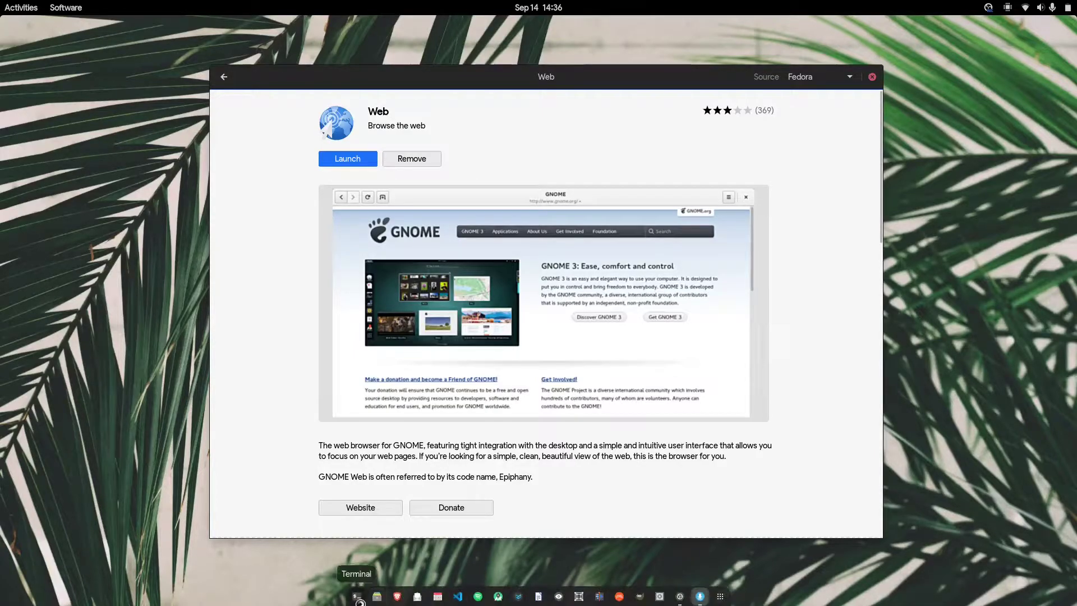
Step: Open a Terminal in the screen centre, quit GNOME Software, and widen the terminal
click(357, 596)
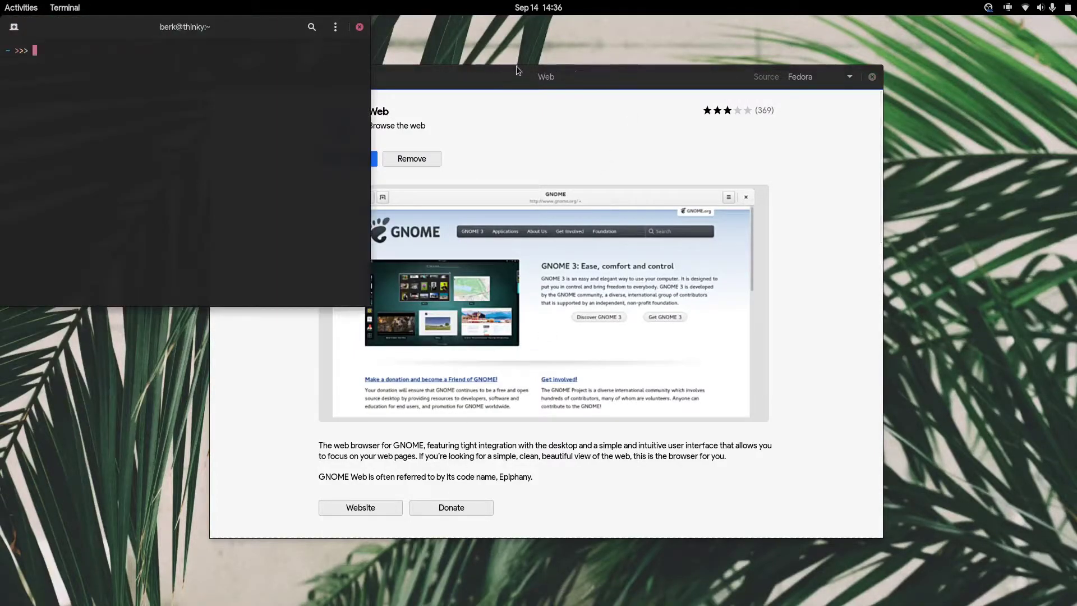
drag(288, 27, 487, 121)
click(594, 76)
key(ctrl+q)
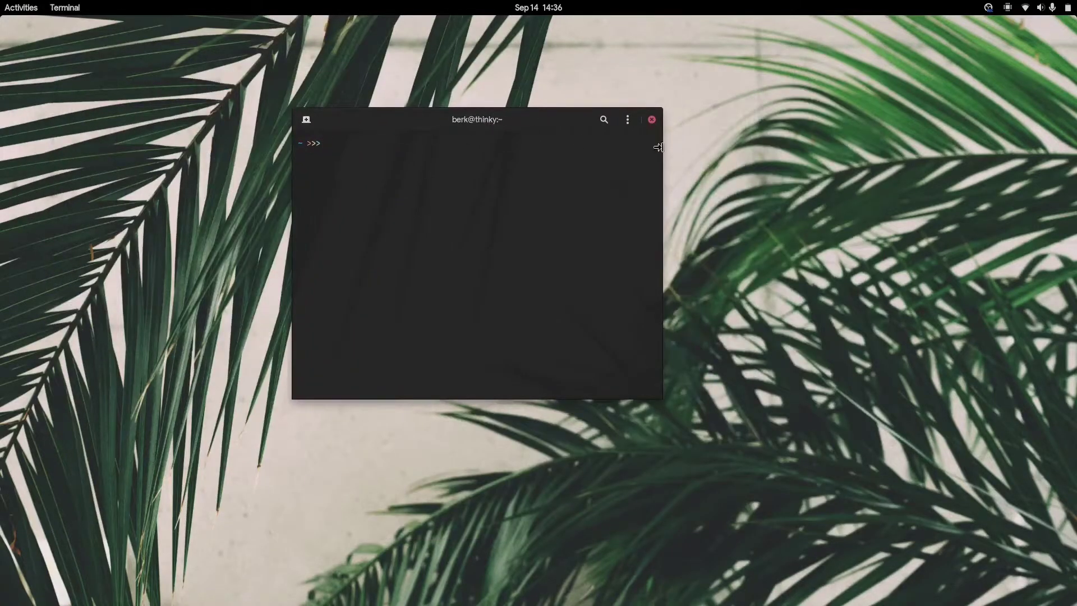
drag(660, 147, 769, 144)
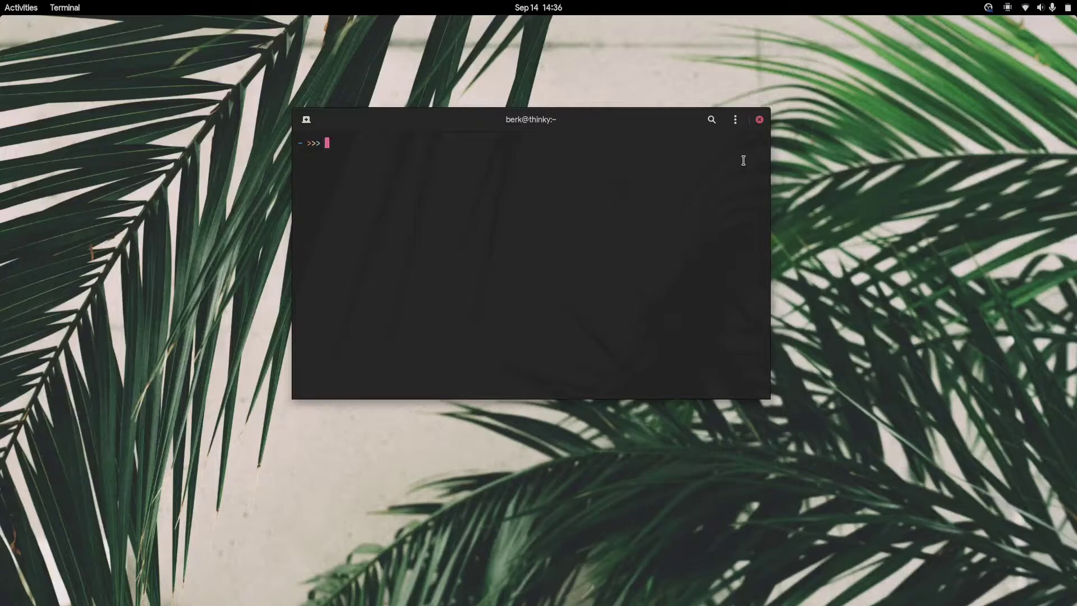
Step: Type and erase 'sudo dnf install epiphany' and 'apt install epiphany-browser', then exit the terminal
text(sudo dnf install epipya)
key(BackSpace)
key(BackSpace)
text(hany)
key(BackSpace)
key(BackSpace)
key(BackSpace)
key(BackSpace)
key(BackSpace)
key(BackSpace)
key(BackSpace)
key(BackSpace)
key(BackSpace)
key(BackSpace)
key(BackSpace)
key(BackSpace)
key(BackSpace)
key(BackSpace)
key(BackSpace)
key(BackSpace)
key(BackSpace)
key(BackSpace)
key(BackSpace)
key(BackSpace)
key(ctrl+plus)
key(ctrl+plus)
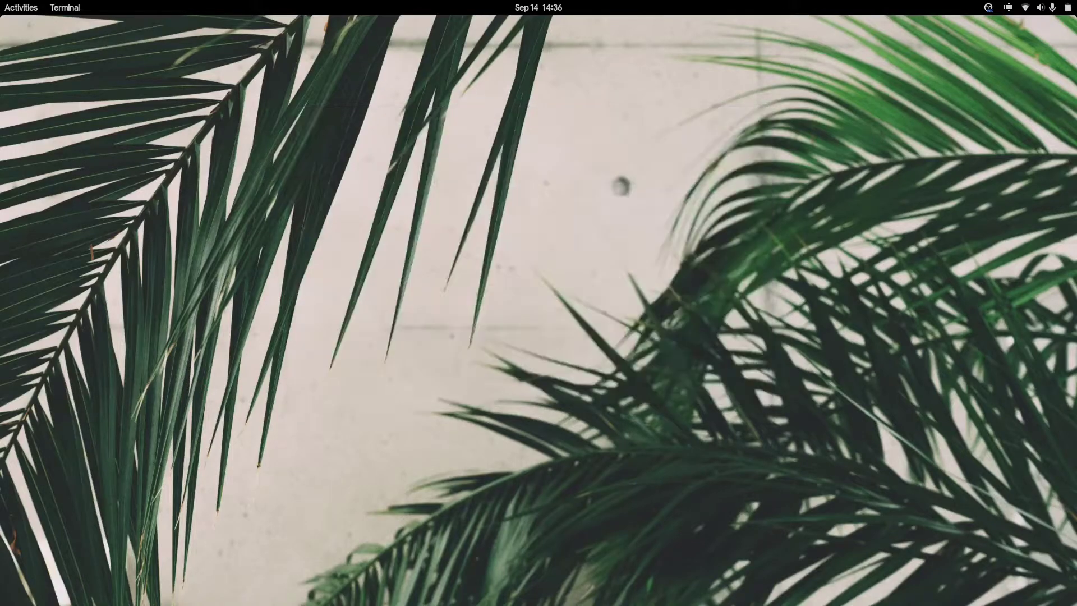
text(apt )
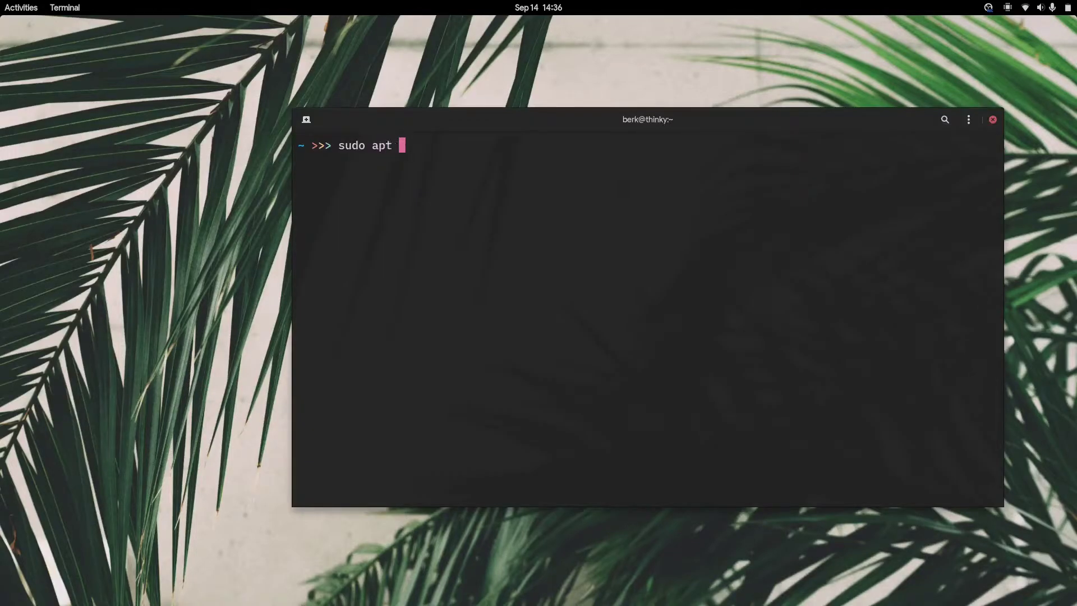
text(install epiphany-browser)
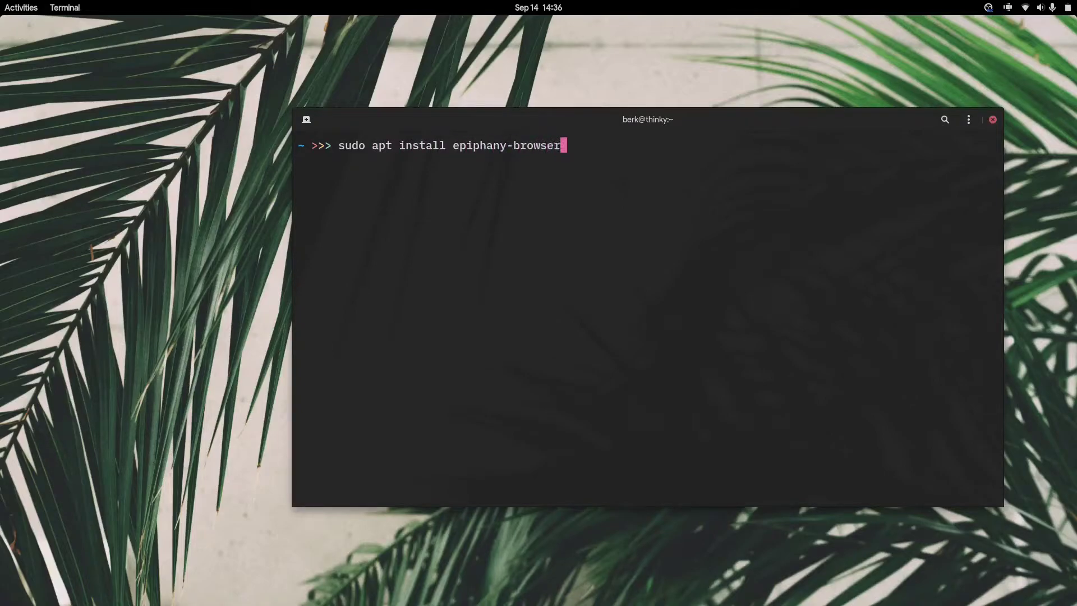
key(BackSpace)
key(BackSpace)
key(BackSpace)
key(BackSpace)
key(BackSpace)
key(BackSpace)
key(BackSpace)
key(BackSpace)
key(BackSpace)
key(BackSpace)
key(BackSpace)
key(BackSpace)
key(BackSpace)
key(BackSpace)
key(BackSpace)
key(BackSpace)
key(BackSpace)
key(BackSpace)
key(BackSpace)
key(BackSpace)
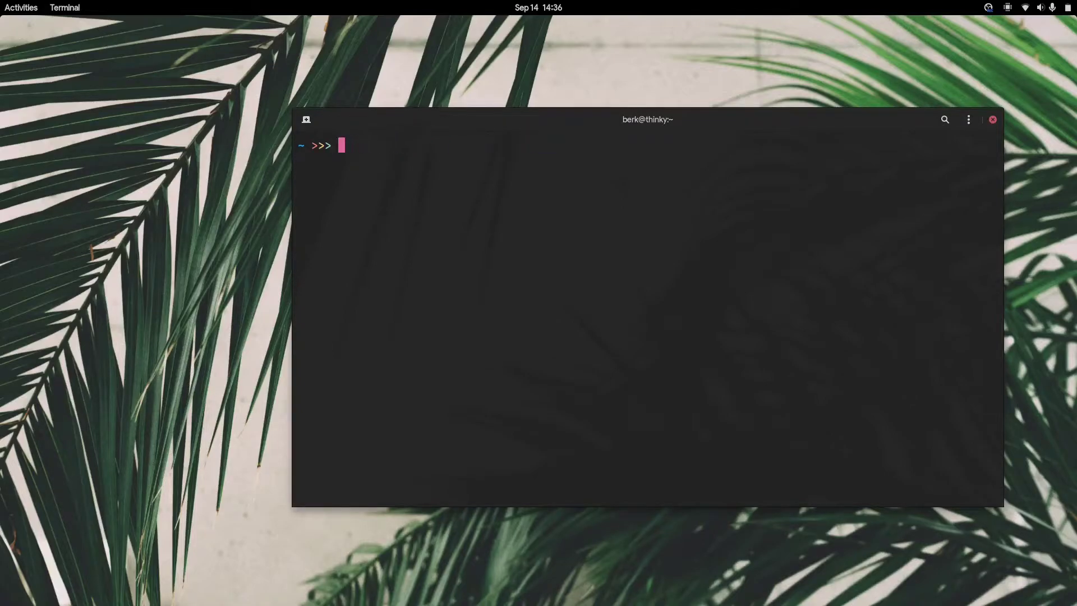
text(exit)
key(Return)
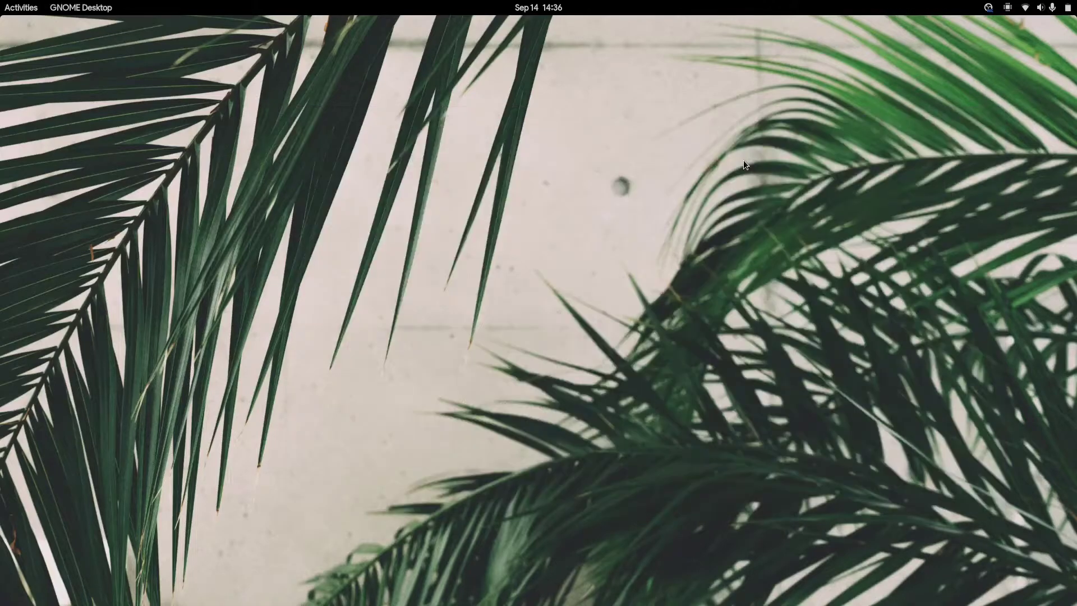
Step: Launch Web from GNOME Software and load the tekbyte.net site
mouse_move(758, 604)
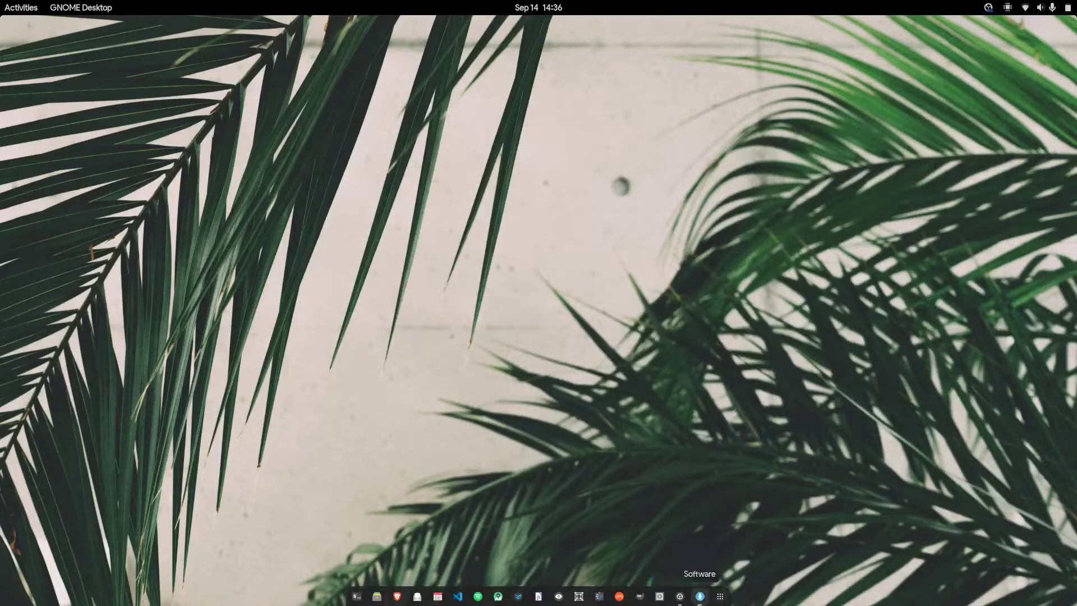
click(700, 596)
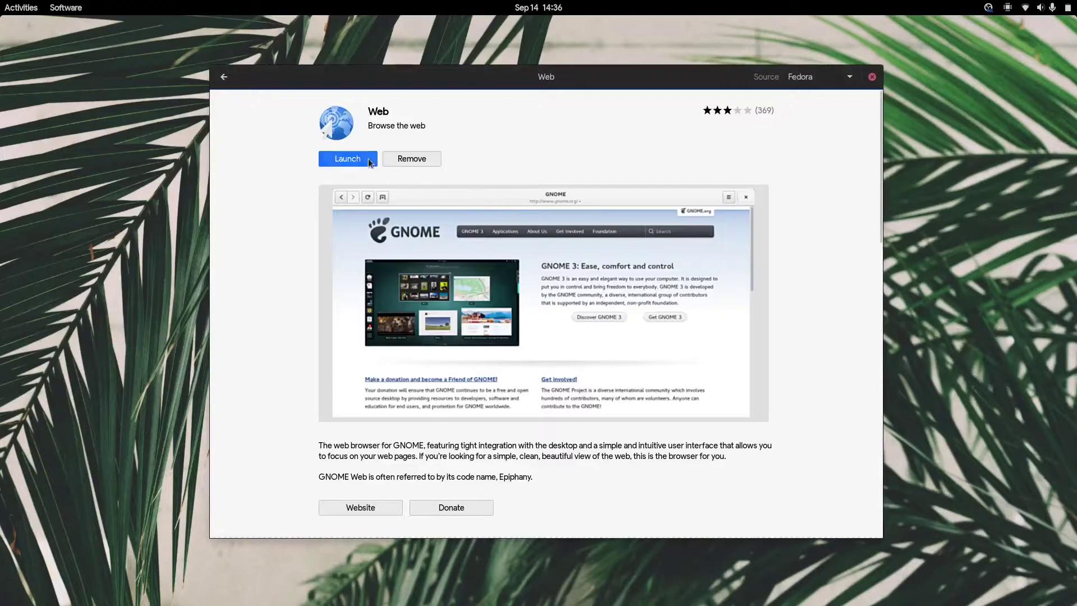
click(362, 158)
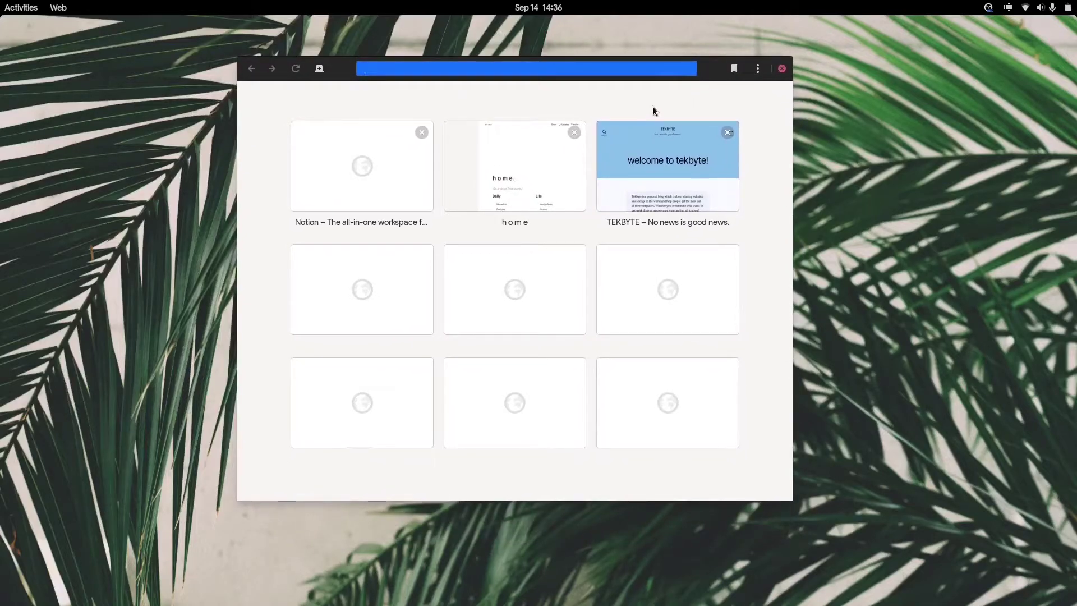
text(tekbyte.)
key(Down)
key(Return)
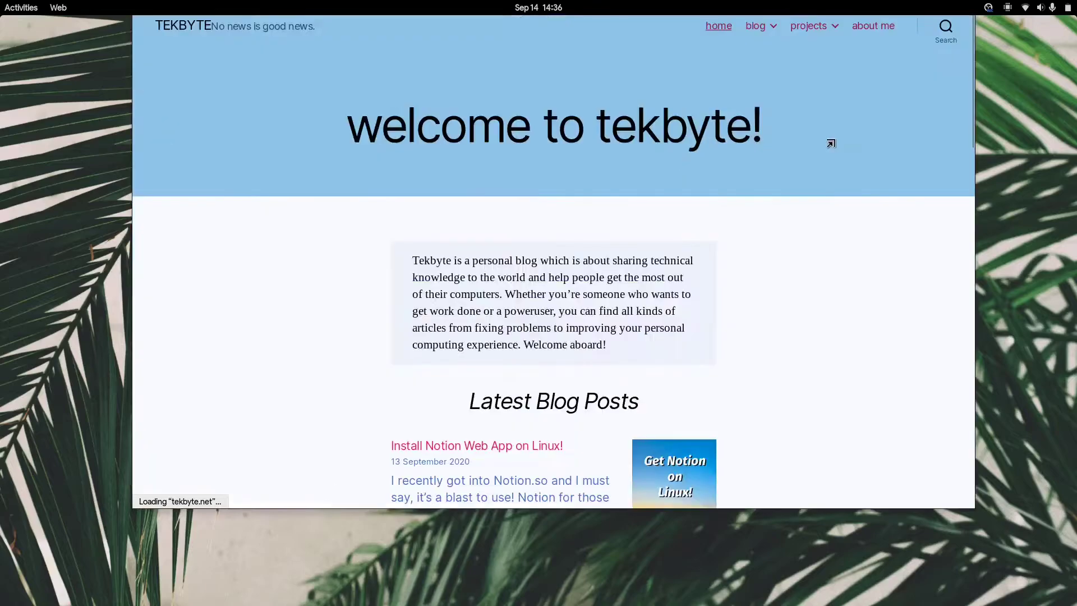
Step: Enlarge the browser window and open the 'Install Notion Web App on Linux!' article
drag(132, 512, 145, 601)
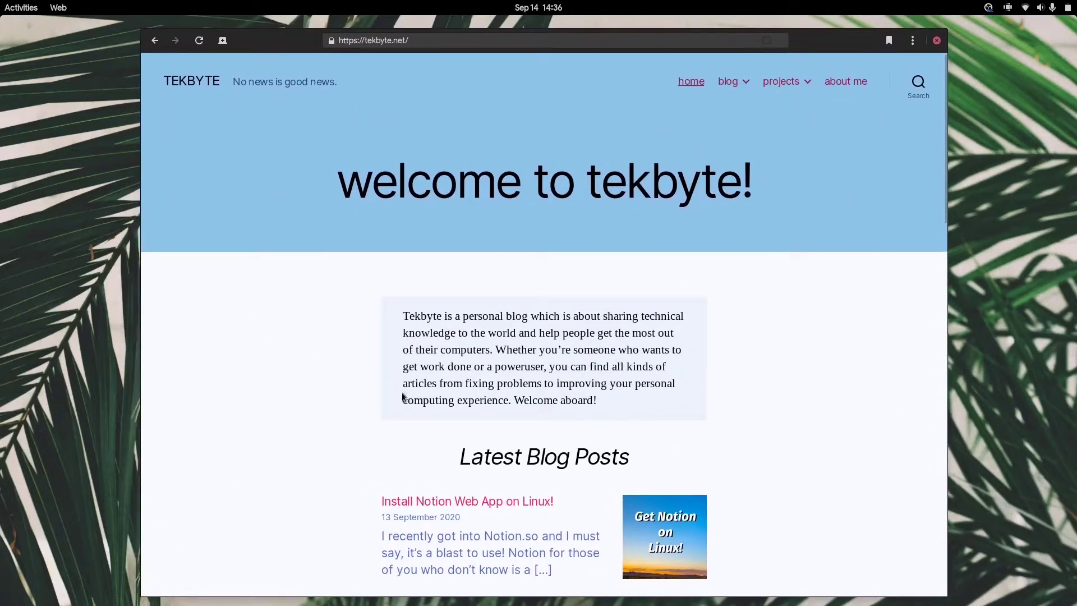
scroll(509, 416, down, 5)
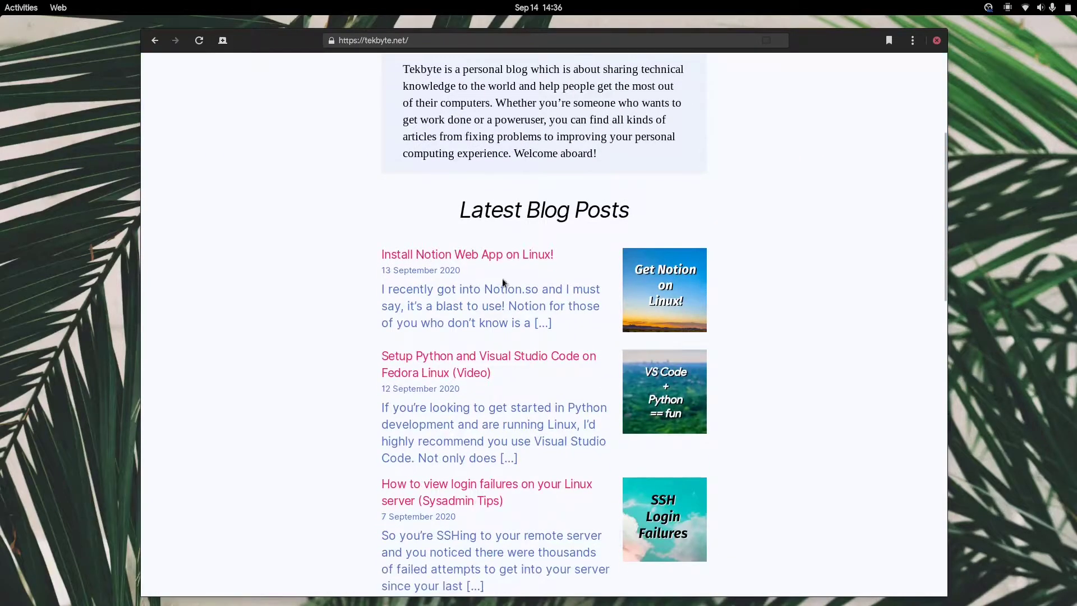
click(481, 256)
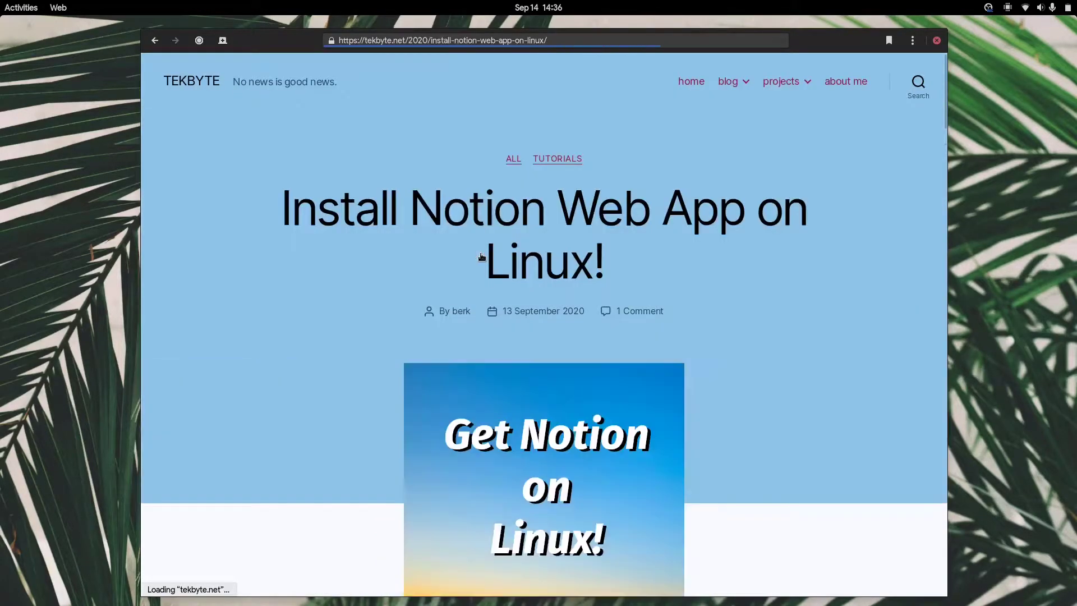
scroll(478, 272, down, 6)
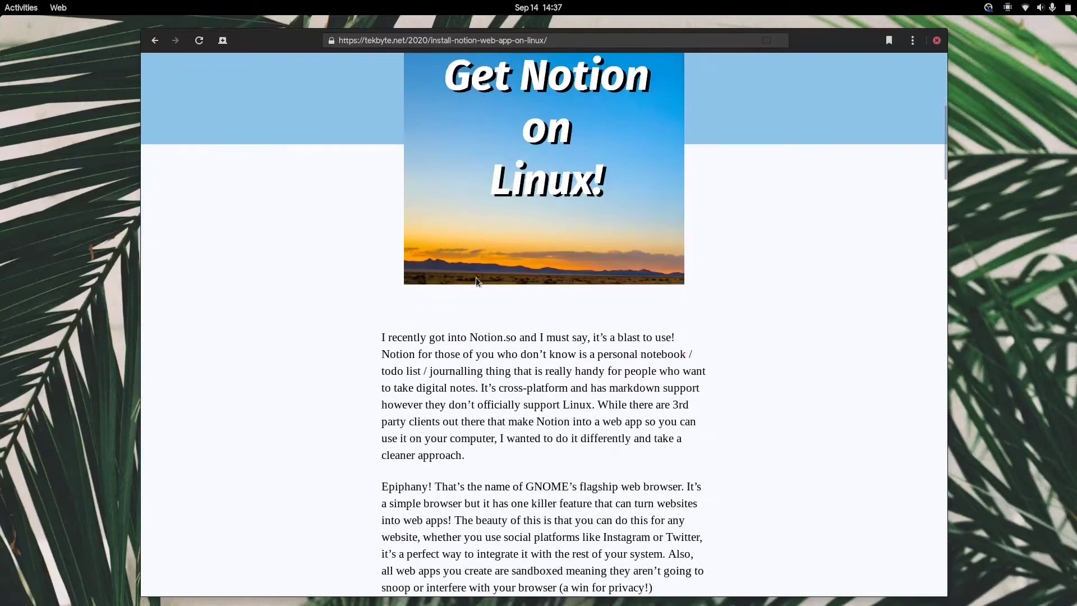
scroll(477, 275, down, 8)
scroll(479, 274, up, 11)
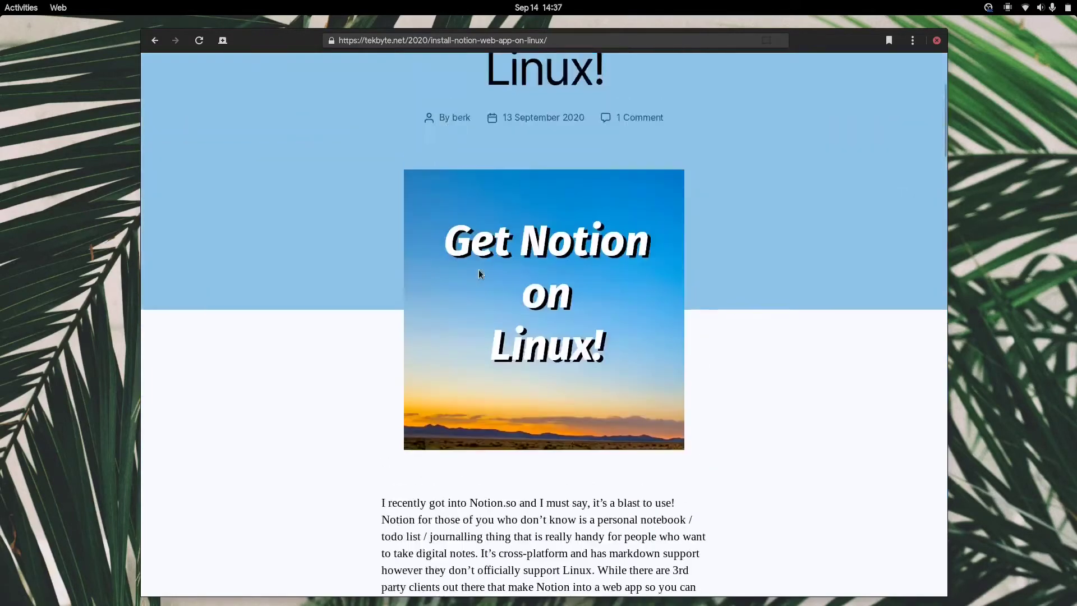
scroll(479, 274, up, 3)
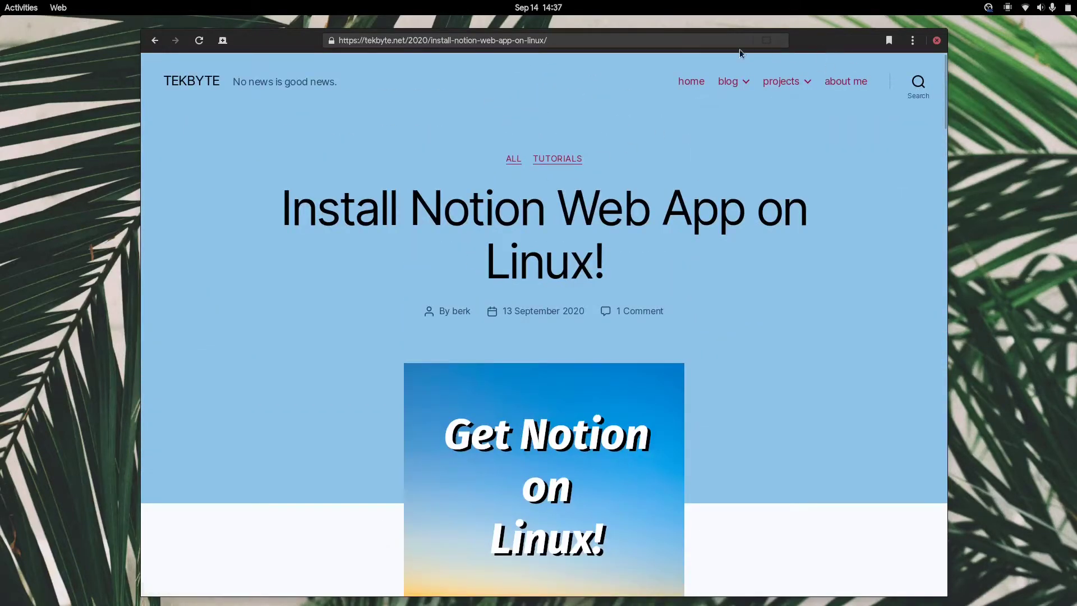
Step: Replace the article address with notion.so to load the Notion home workspace, then open the main menu
click(714, 48)
text(notion.)
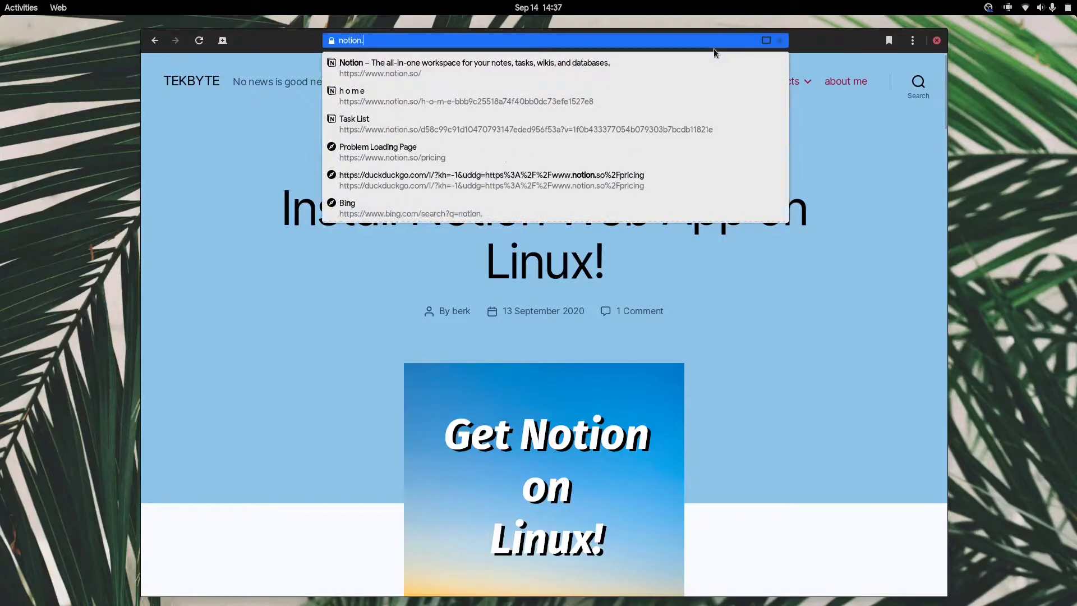
text(so/)
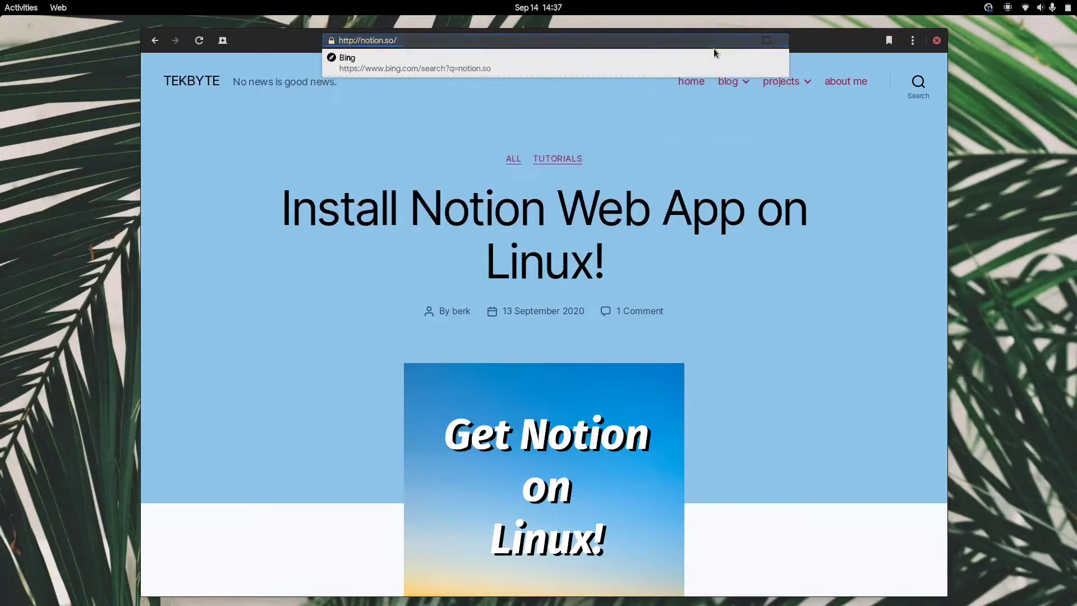
key(Return)
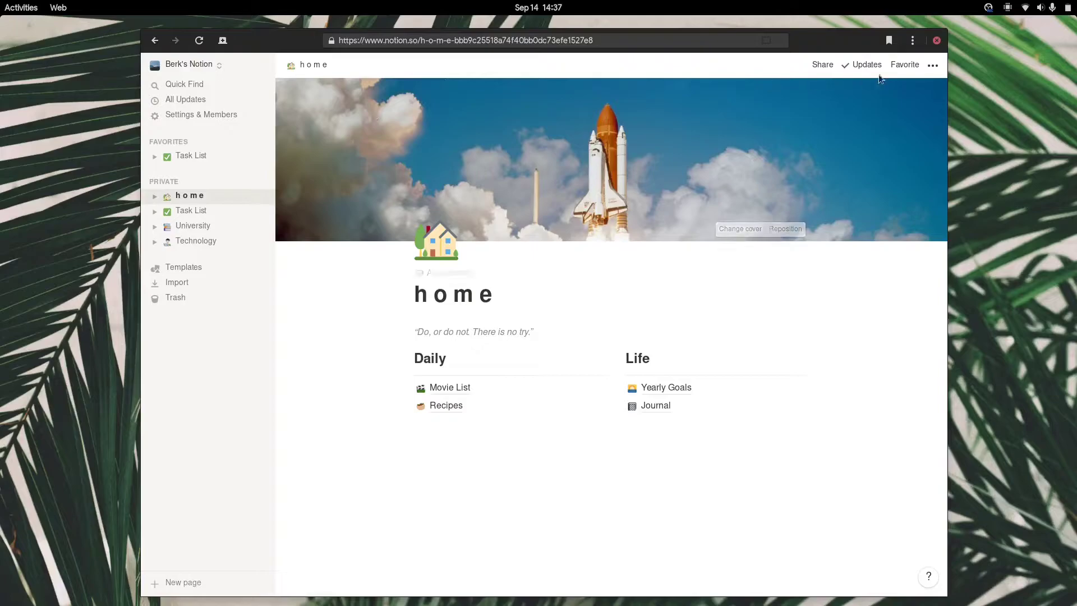
click(913, 41)
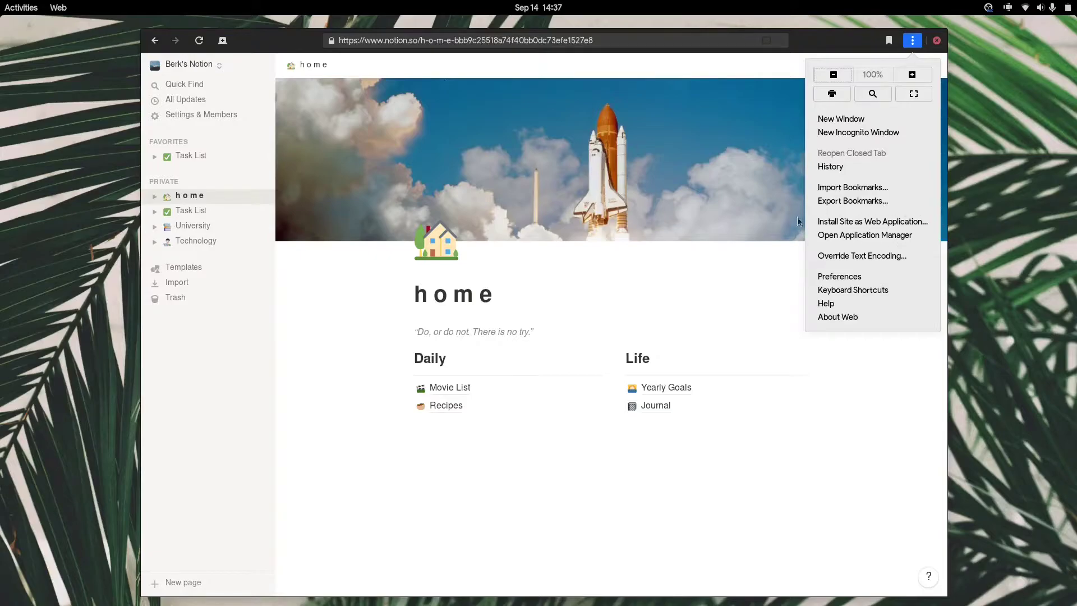
Step: Install the Notion site as a web application named Notion, replacing the existing Notion app
click(898, 226)
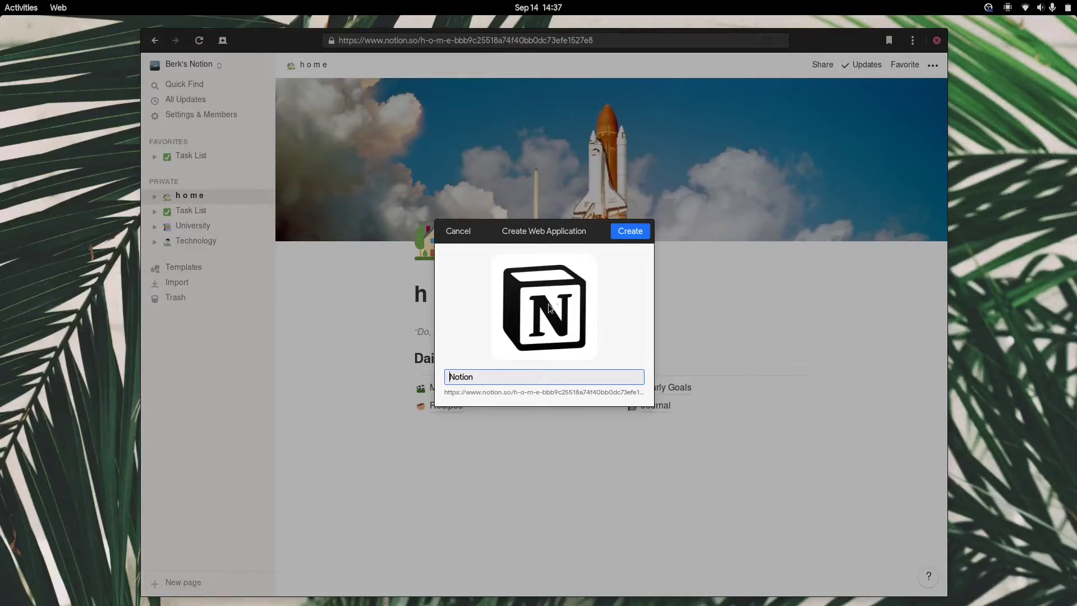
click(630, 231)
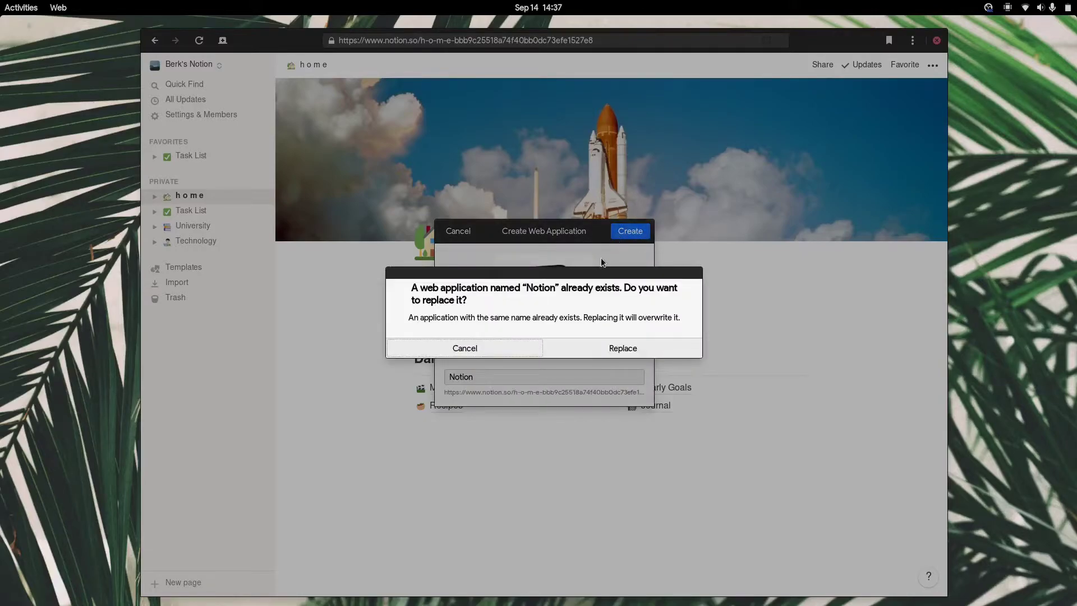
click(598, 354)
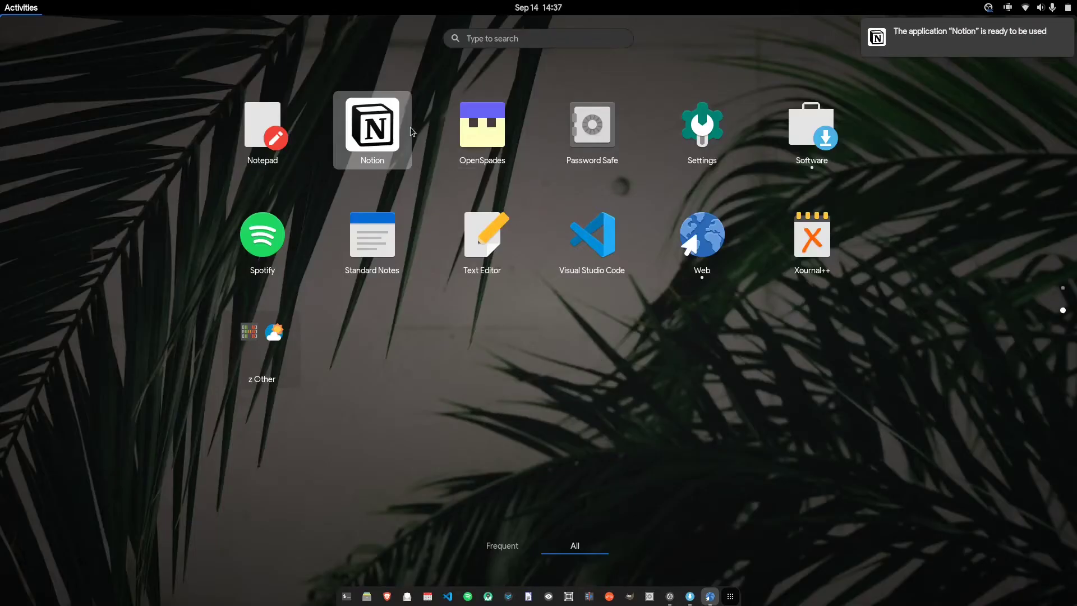
key(Return)
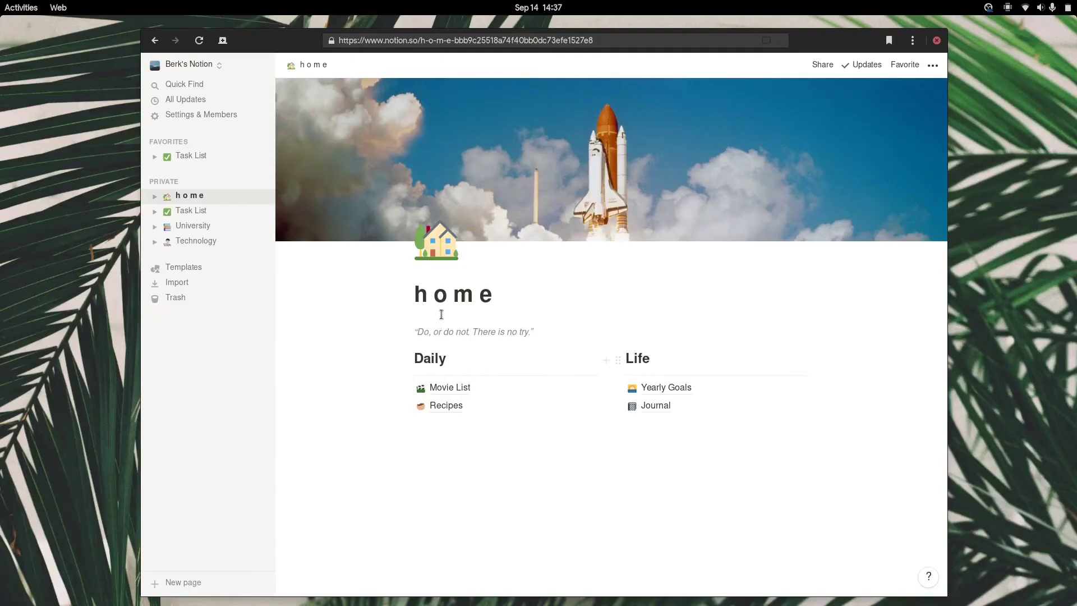
Step: Close the Web window and search the Activities overview for 'notion'
click(936, 40)
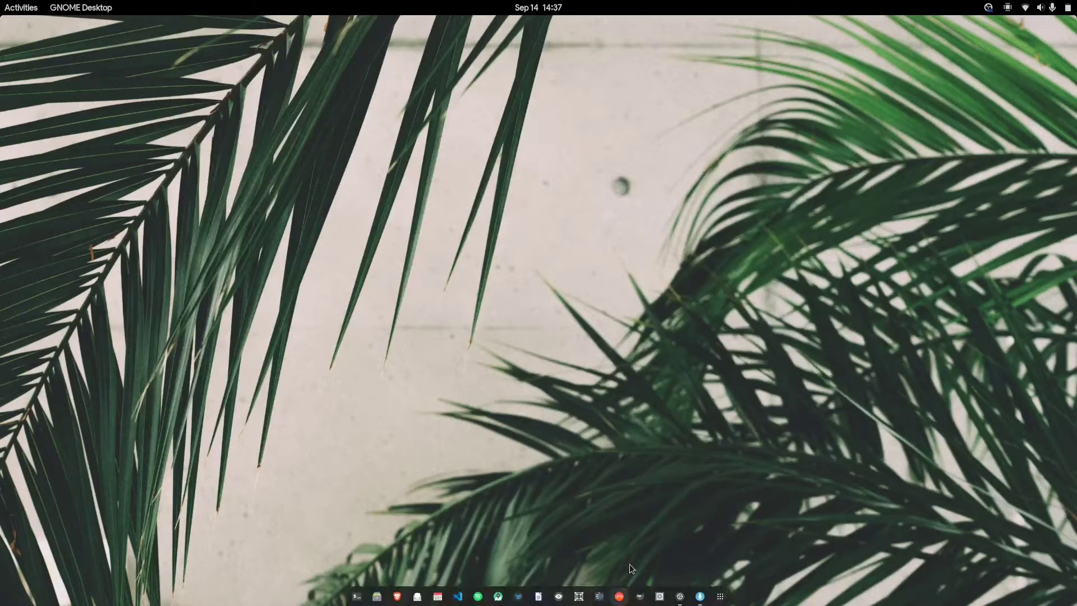
key(super)
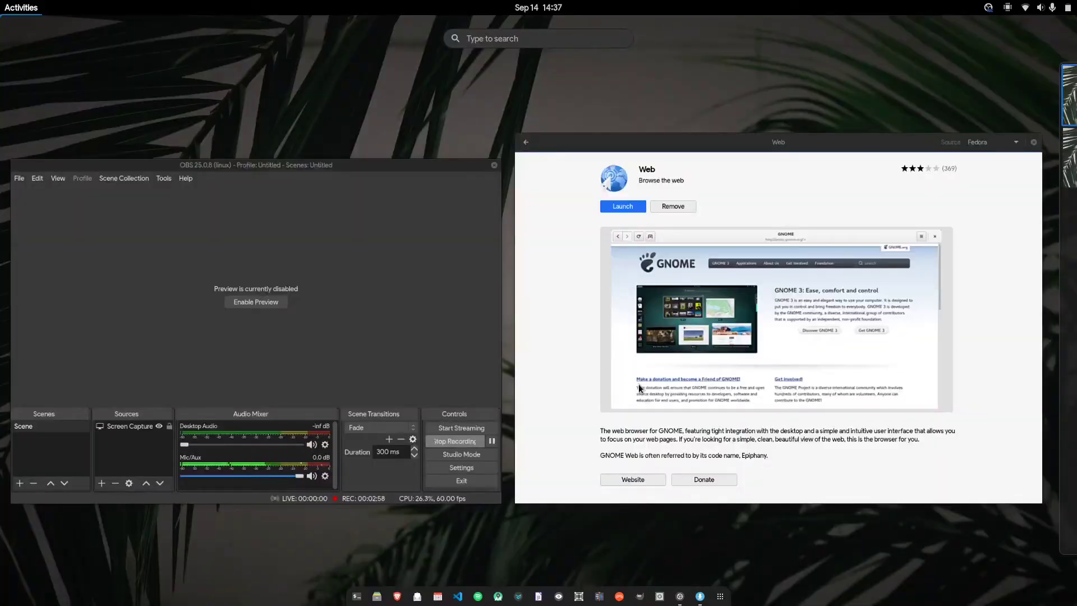
text(notio)
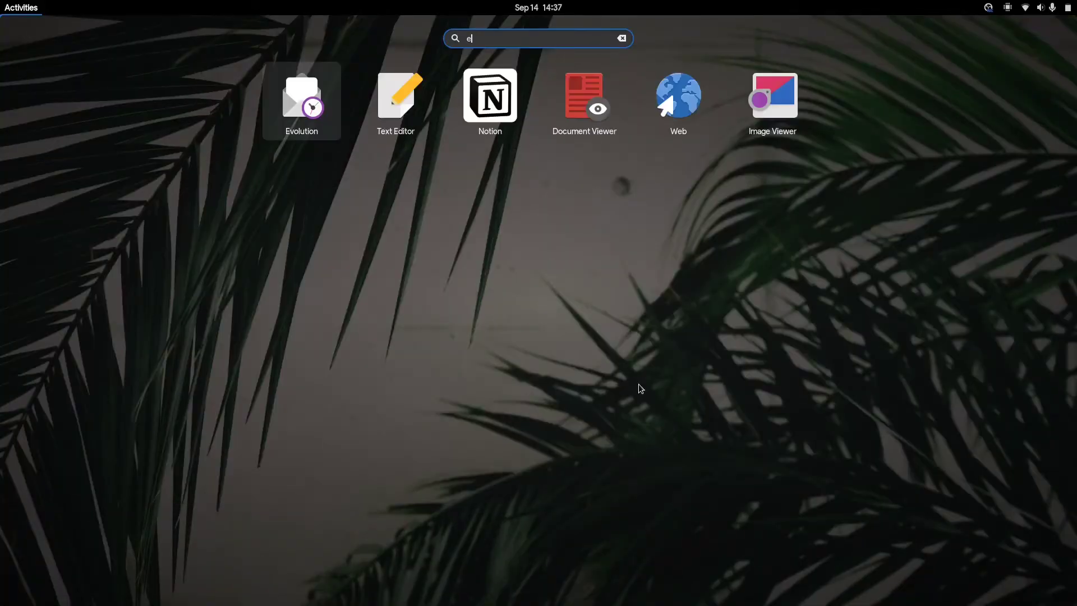
text(n)
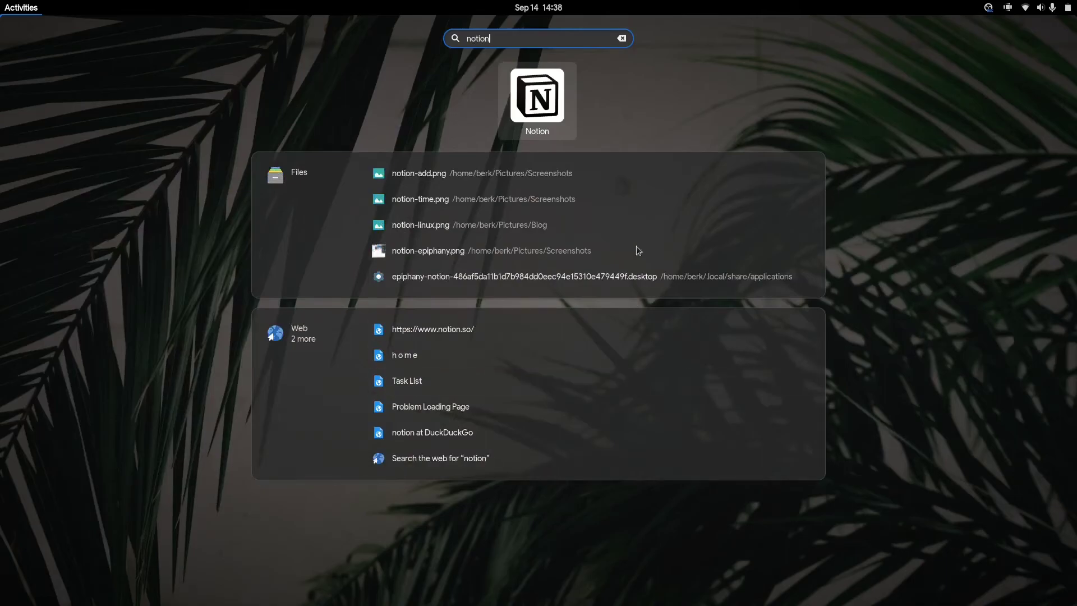
Step: Launch the Notion web app, pin it to the dock favorites, and reposition and enlarge its window
click(571, 106)
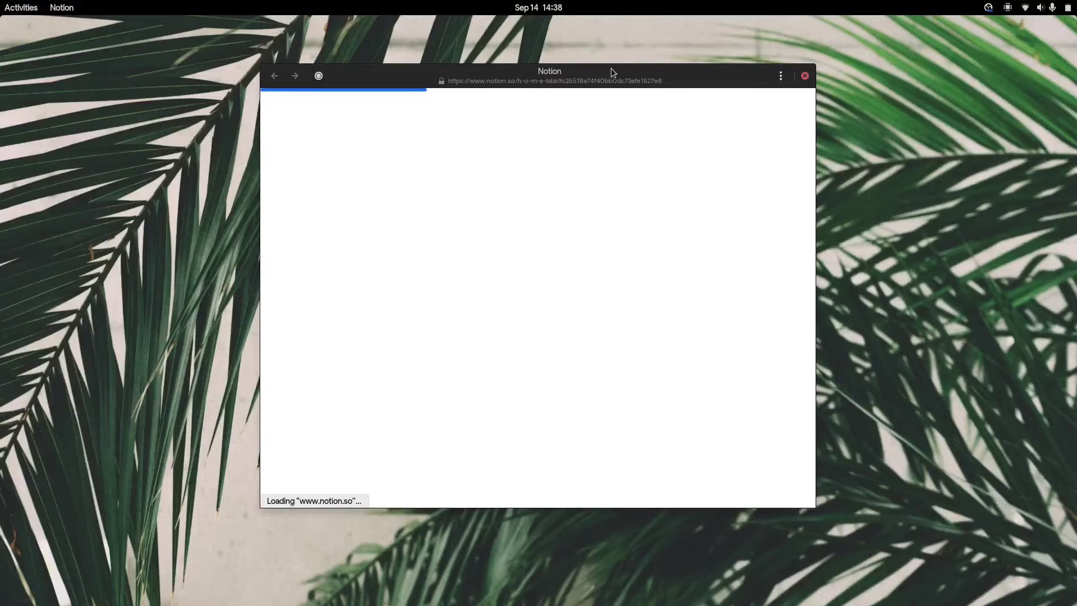
mouse_move(611, 69)
mouse_down()
mouse_move(594, 71)
mouse_move(610, 71)
mouse_up()
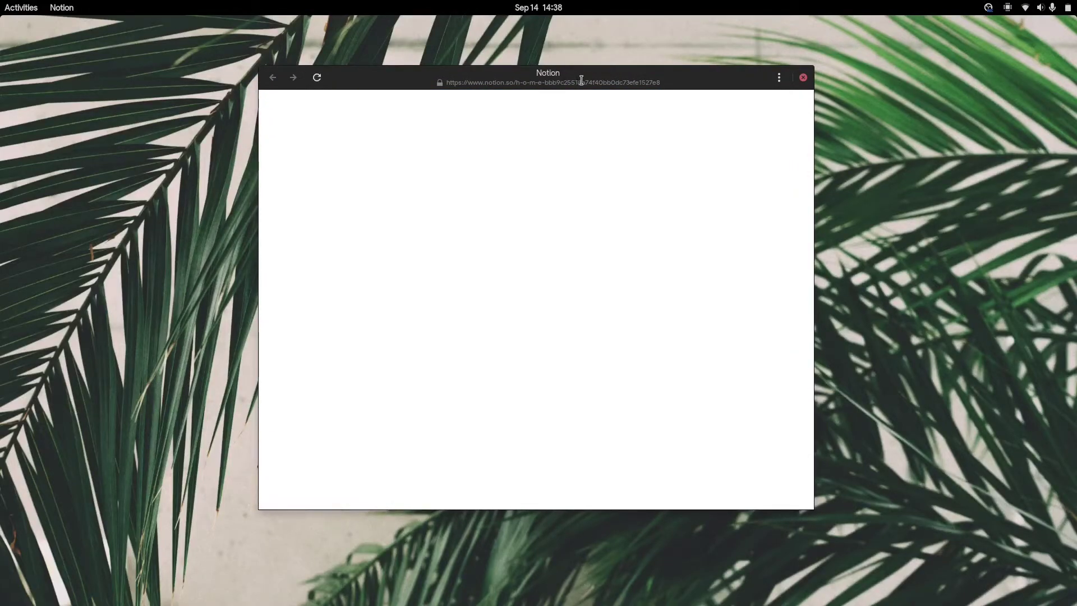
mouse_move(614, 604)
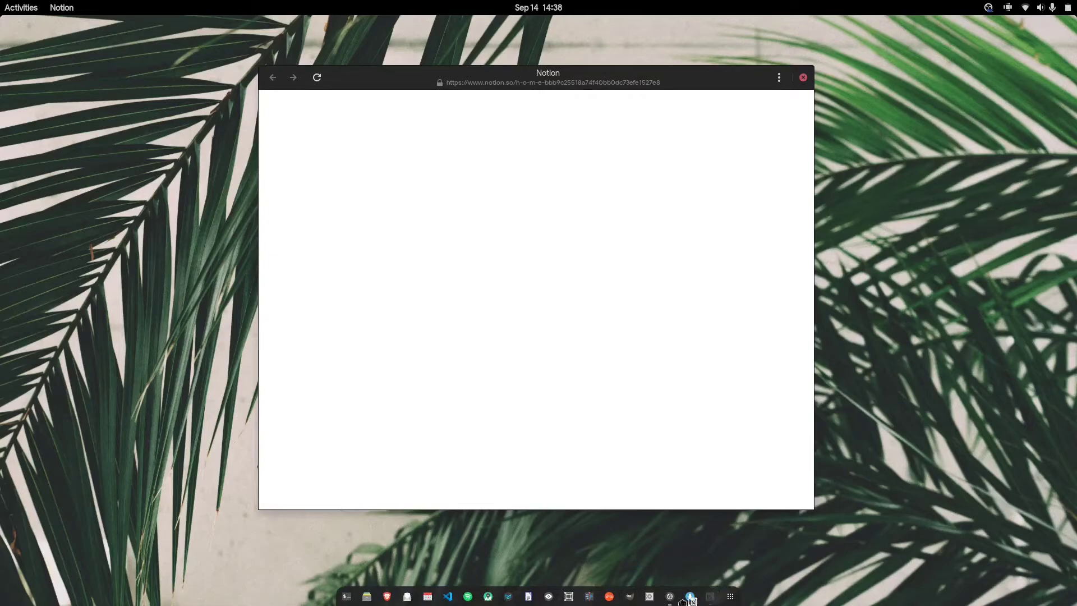
drag(488, 602, 508, 599)
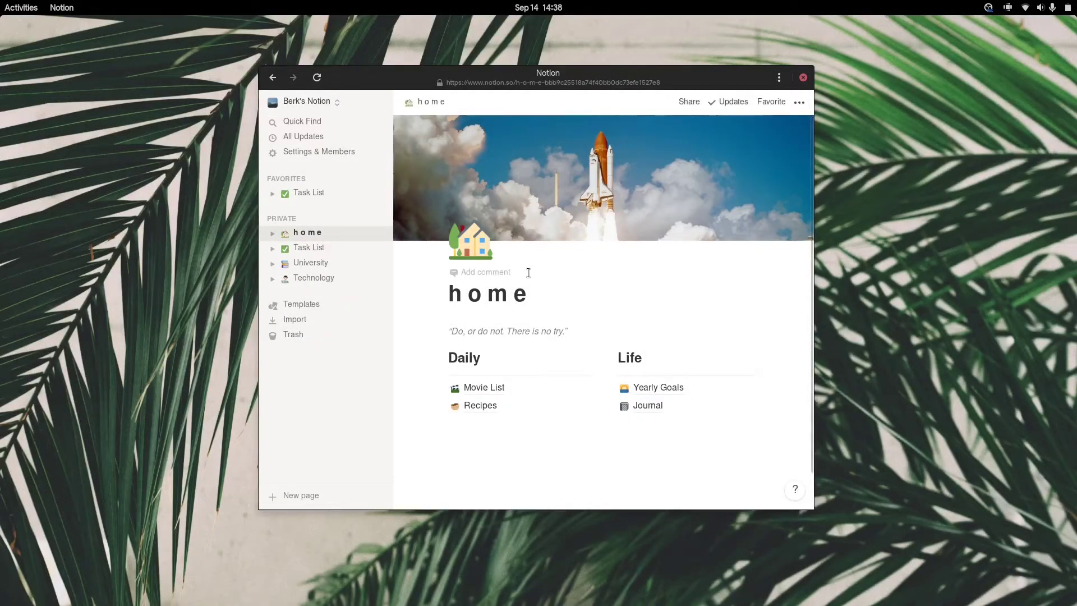
drag(722, 77, 546, 37)
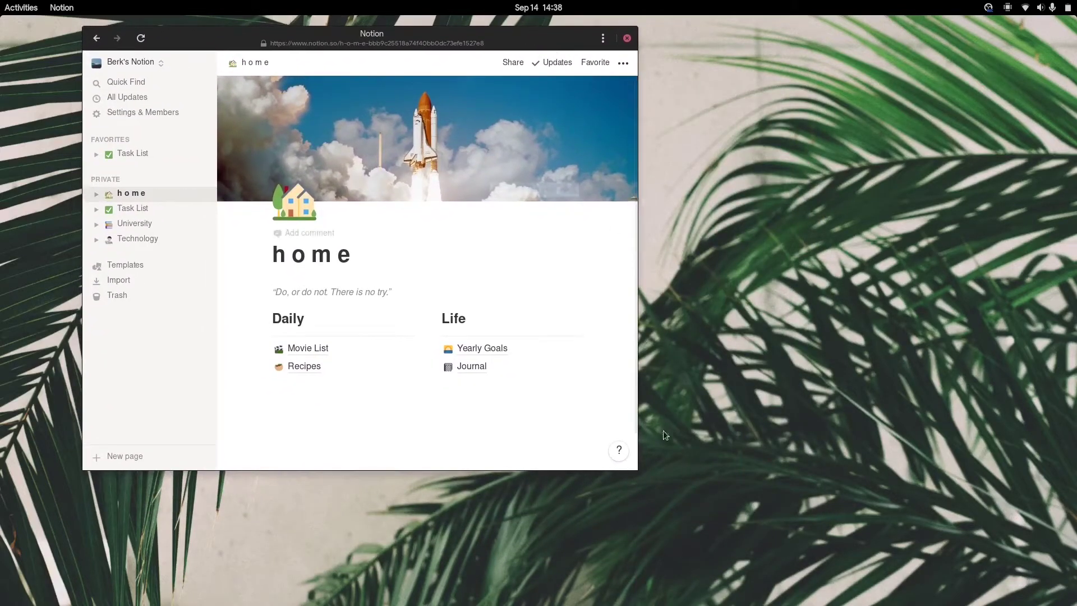
drag(640, 466, 652, 578)
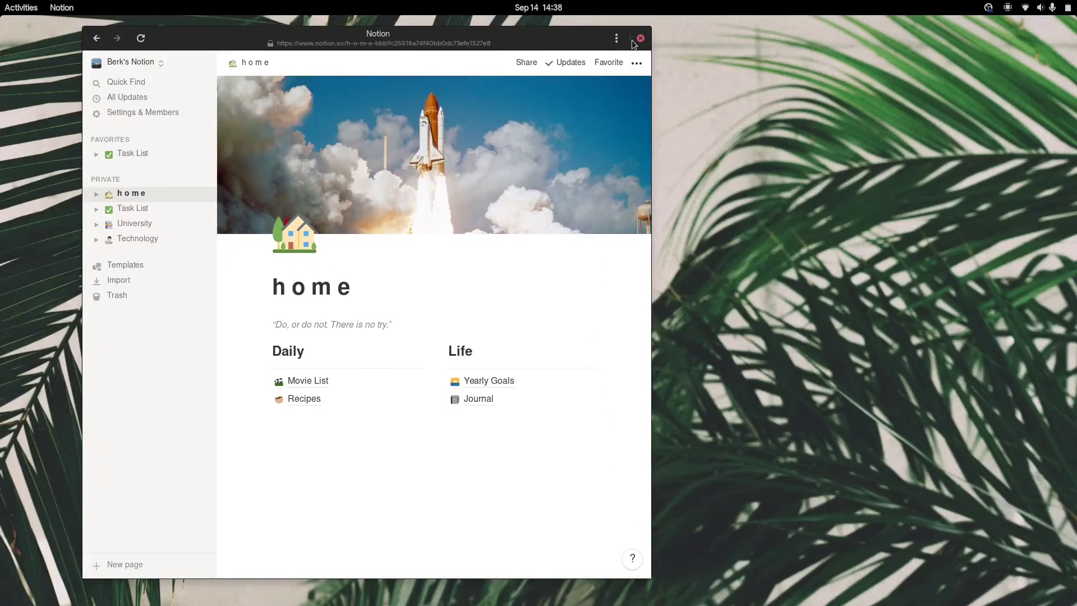
Step: Relaunch the Notion web app from an overview search for 'notion'
click(640, 38)
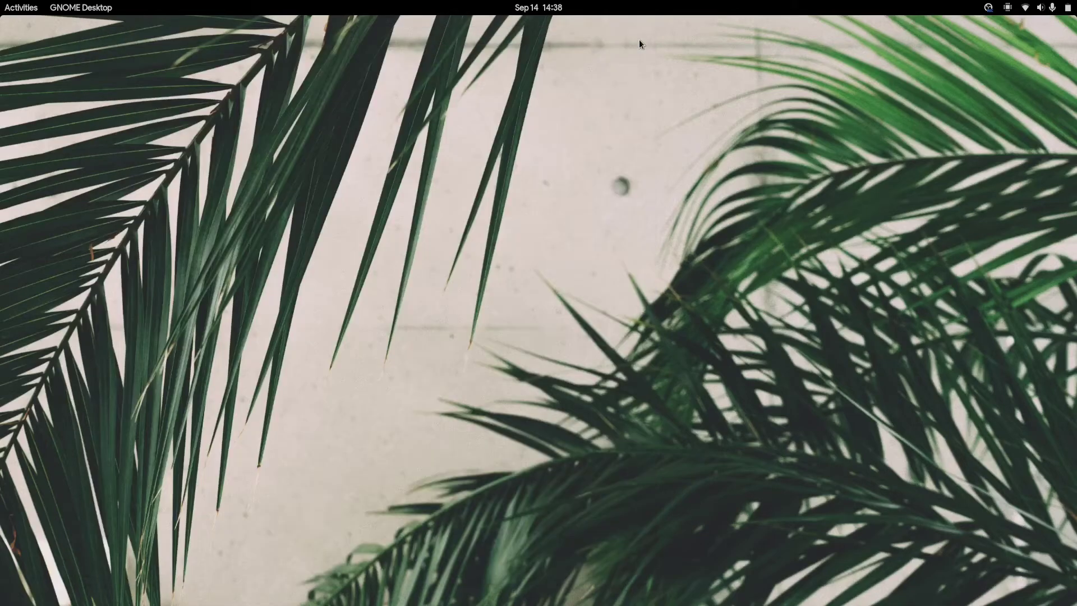
key(super)
text(notion)
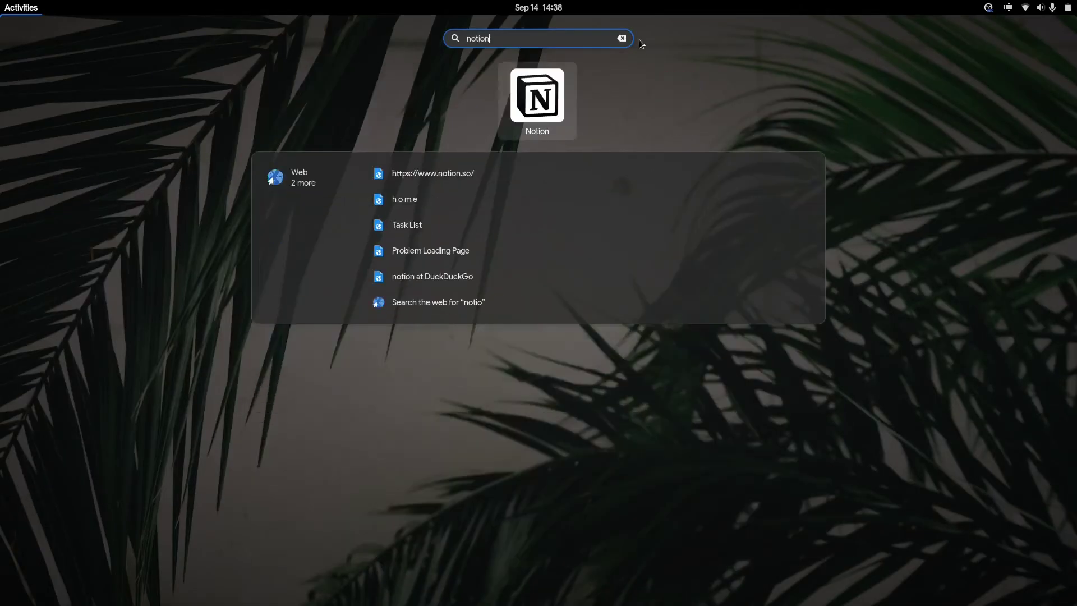
key(Return)
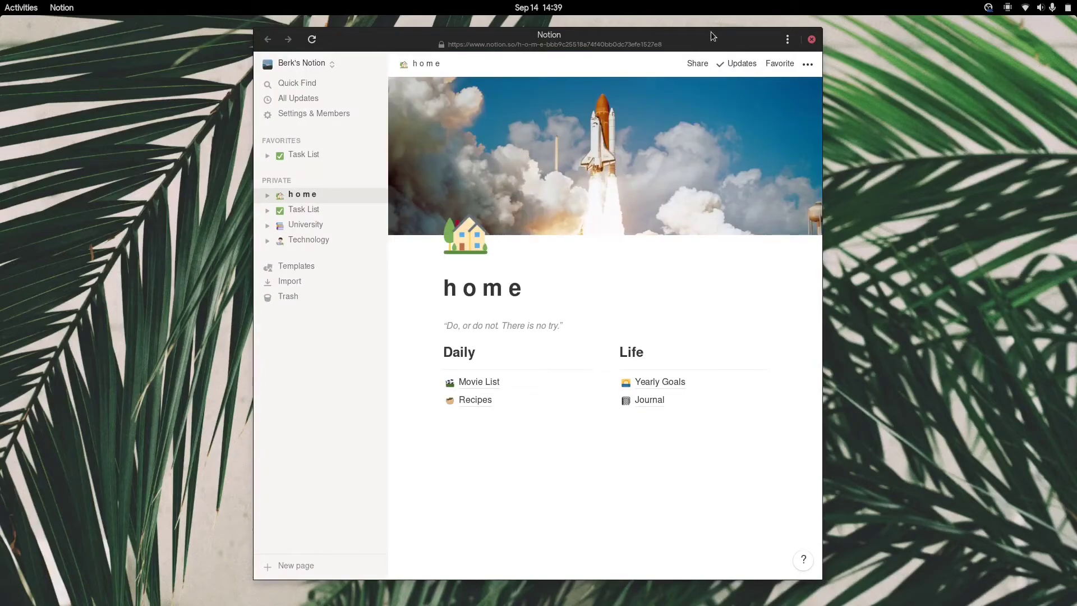
Step: Open Web via an 'epiphany' search, shrink its window, and bring the Notion app window forward
key(super)
text(epiphany)
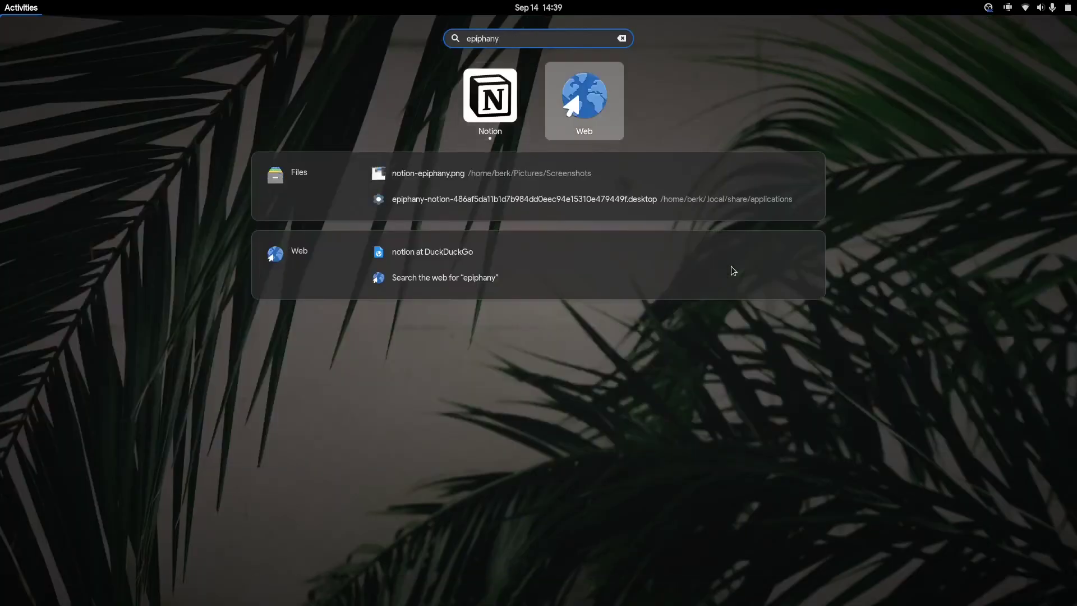
key(Return)
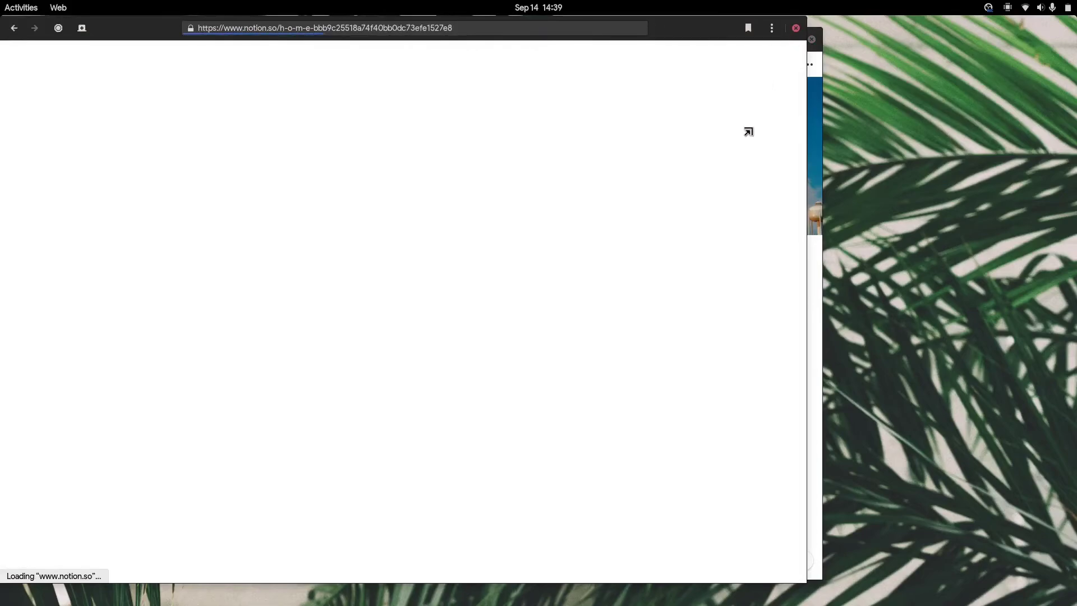
click(749, 131)
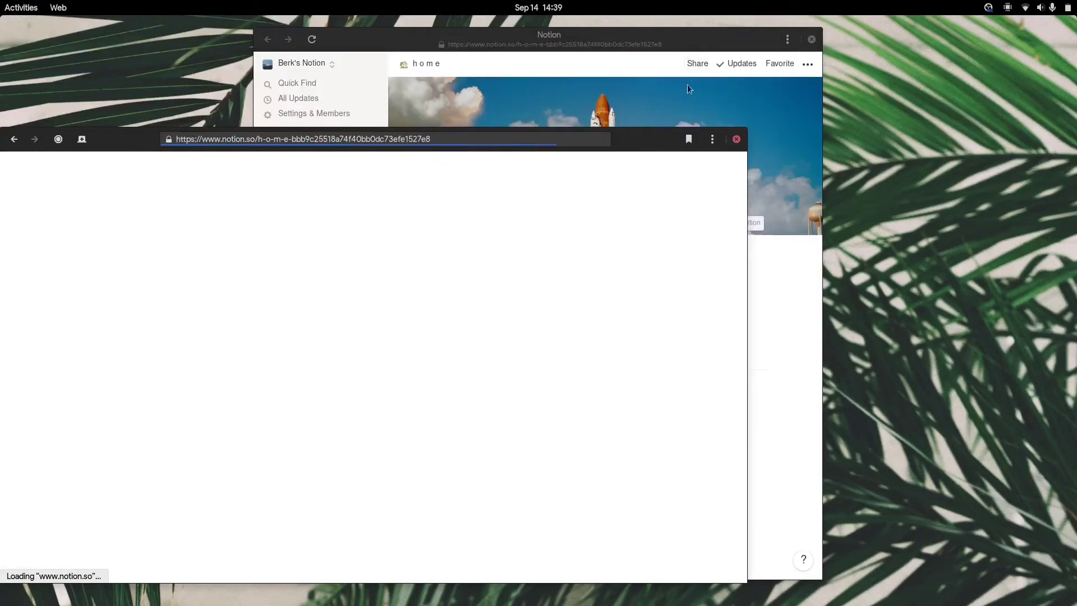
click(554, 141)
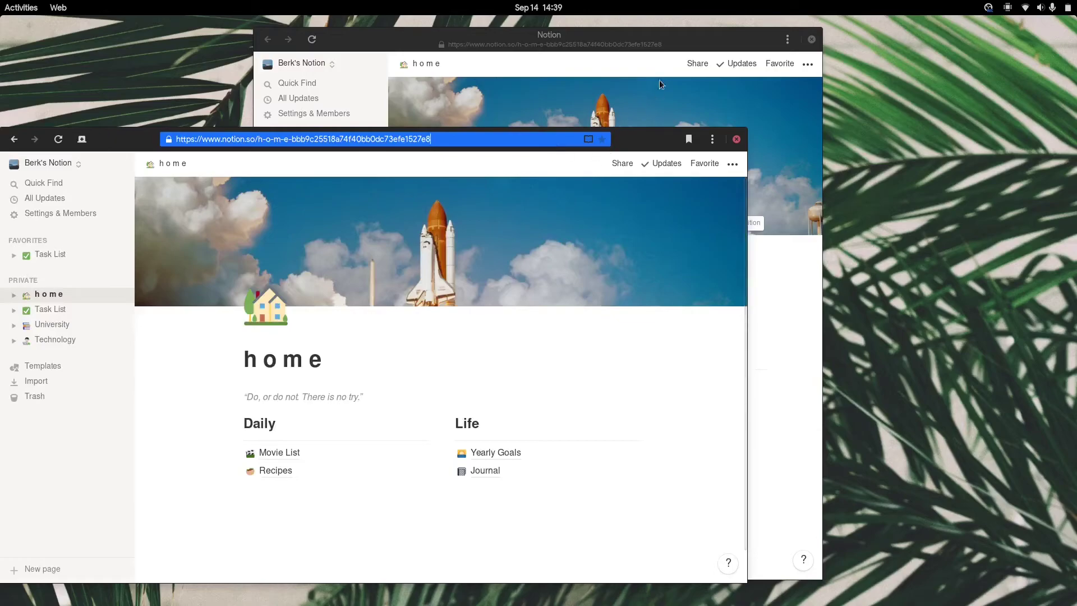
drag(689, 36, 715, 38)
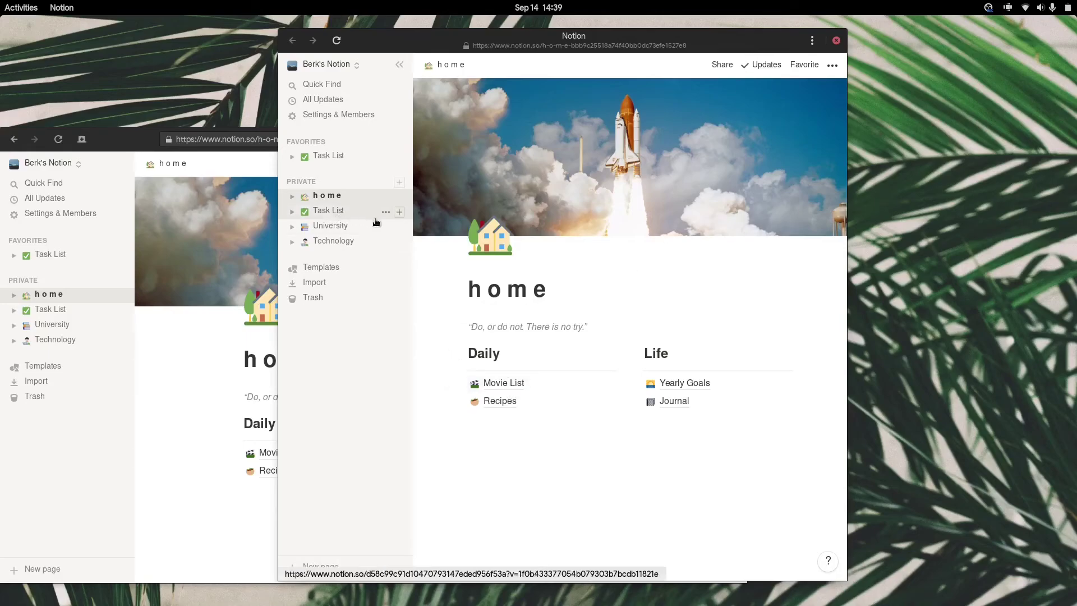
Step: Open the Task List board, view a card's actions and the New templates, then close the browser window
click(331, 215)
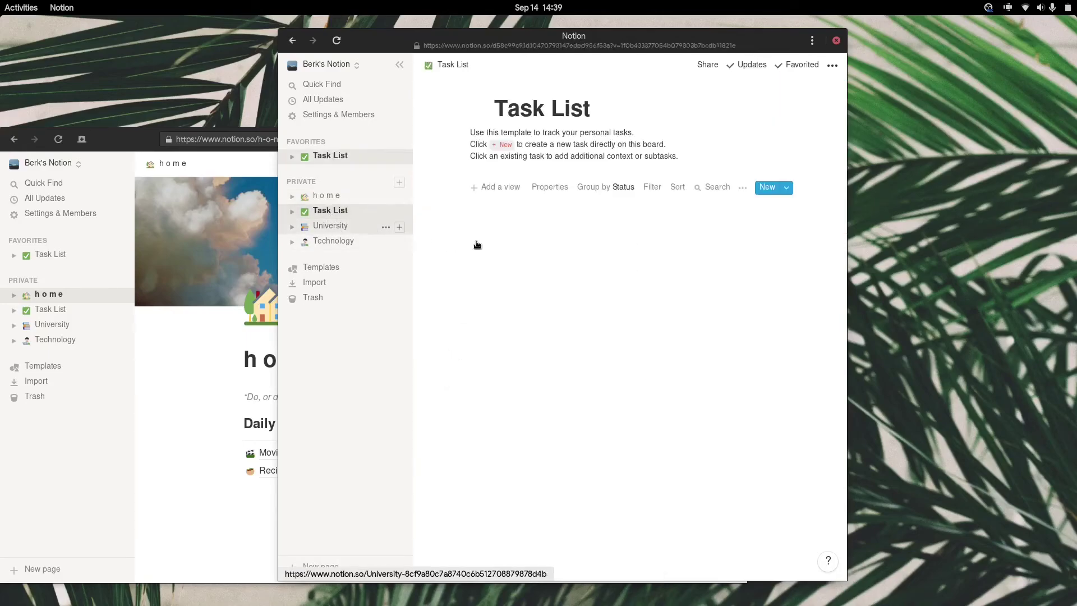
right_click(573, 286)
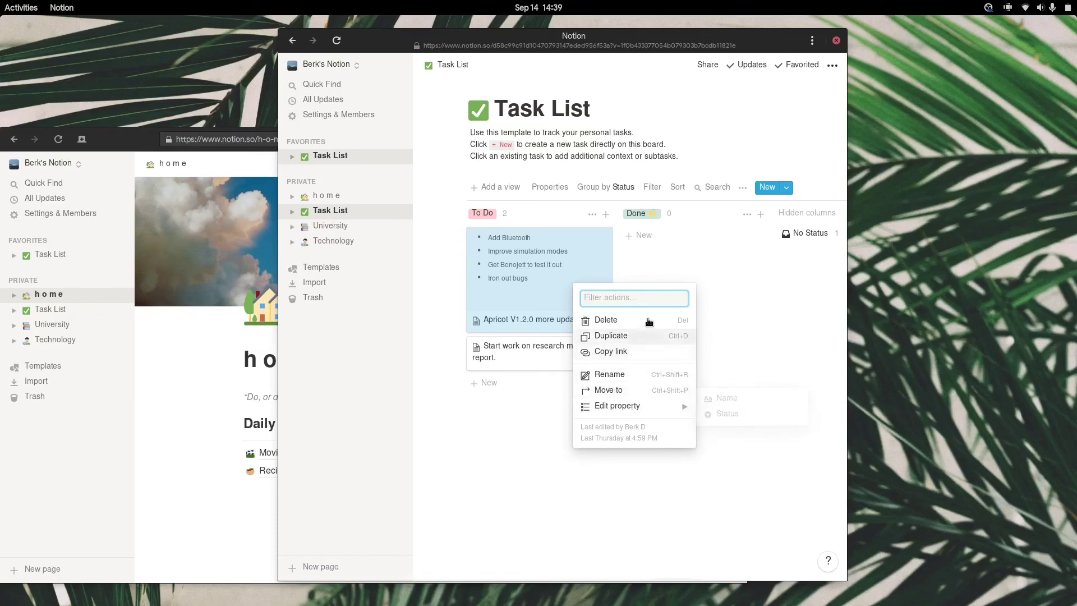
click(739, 298)
click(786, 188)
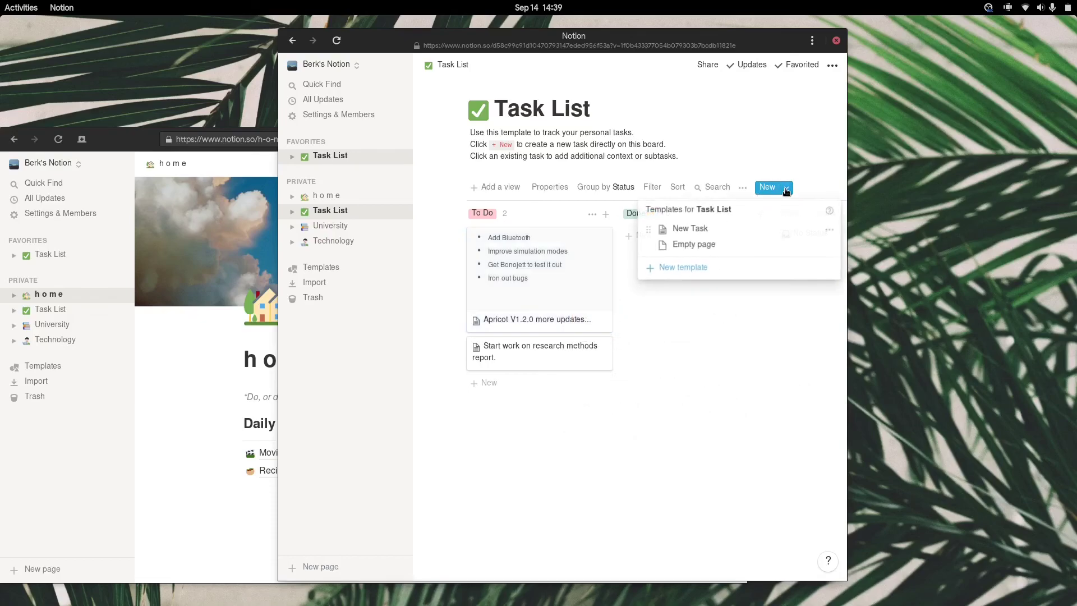
click(793, 189)
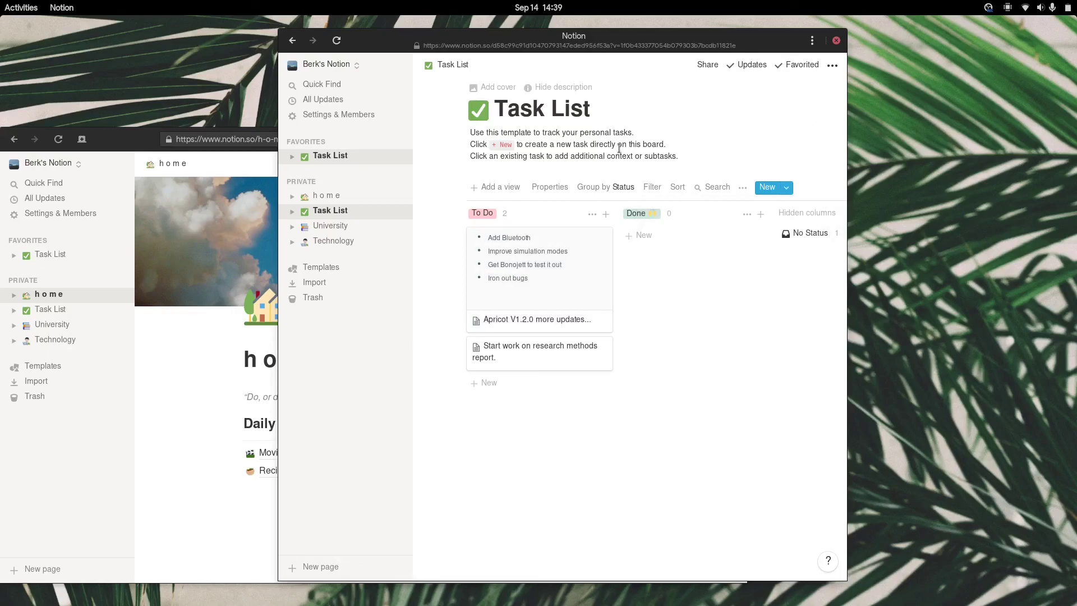
key(alt+Tab)
key(alt+F4)
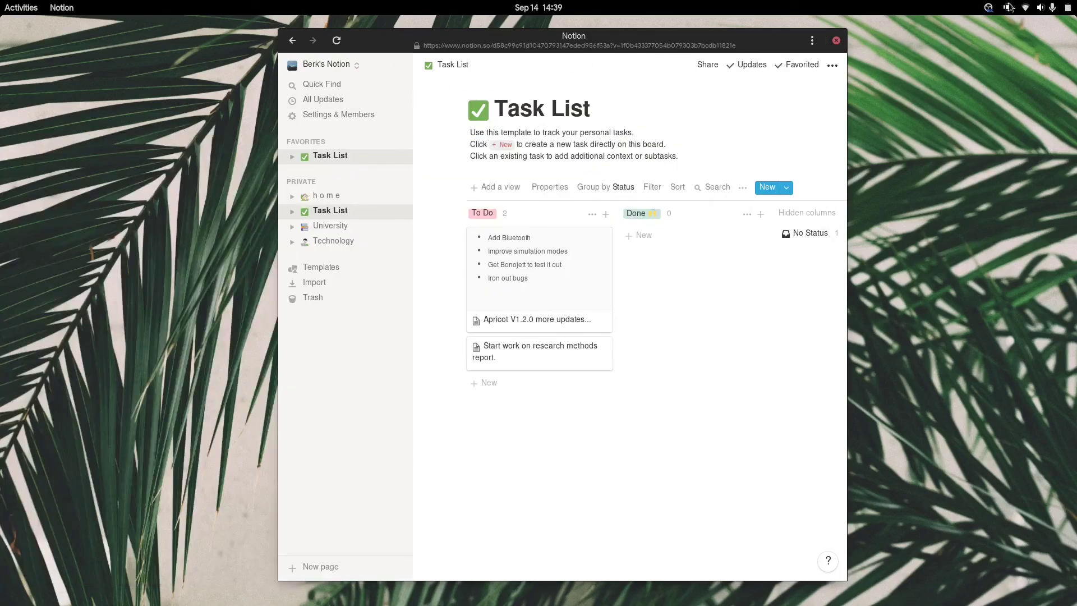